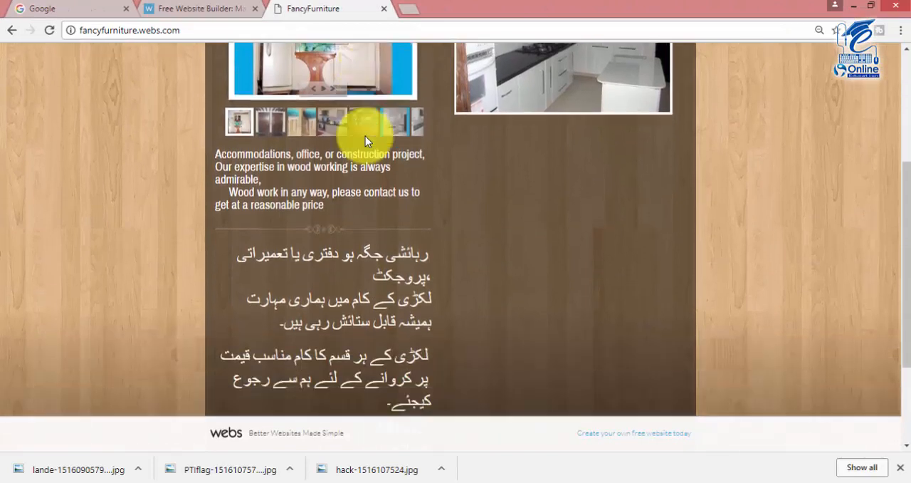
scroll(366, 138, "down", 2)
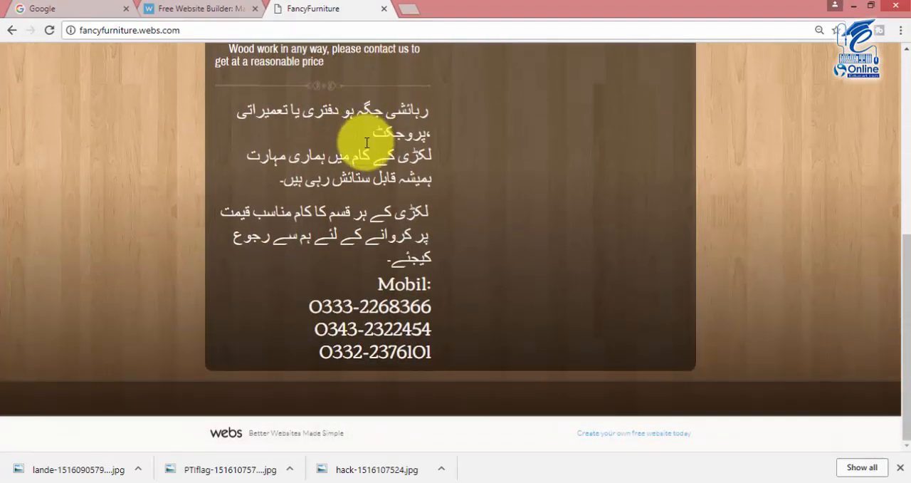
Open webs.com in the browser and close the duplicate Webs tab.
scroll(366, 157, "up", 4)
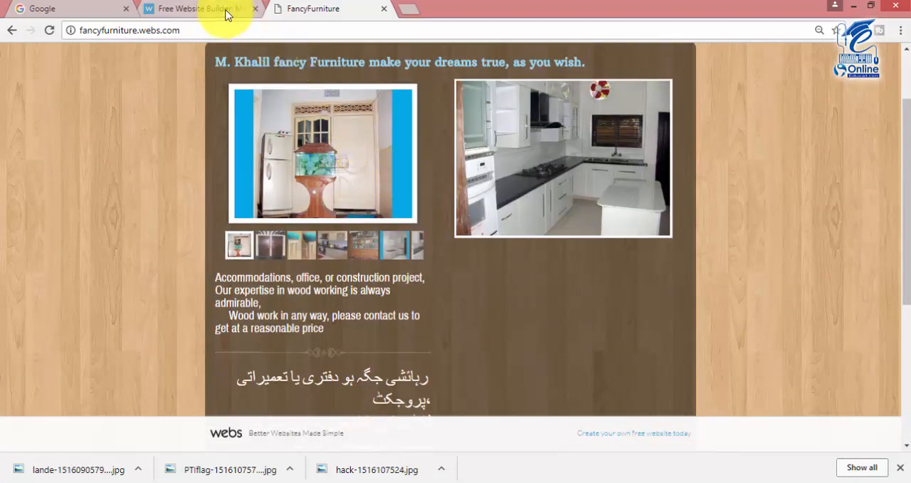
key("ctrl+t")
type("webs.")
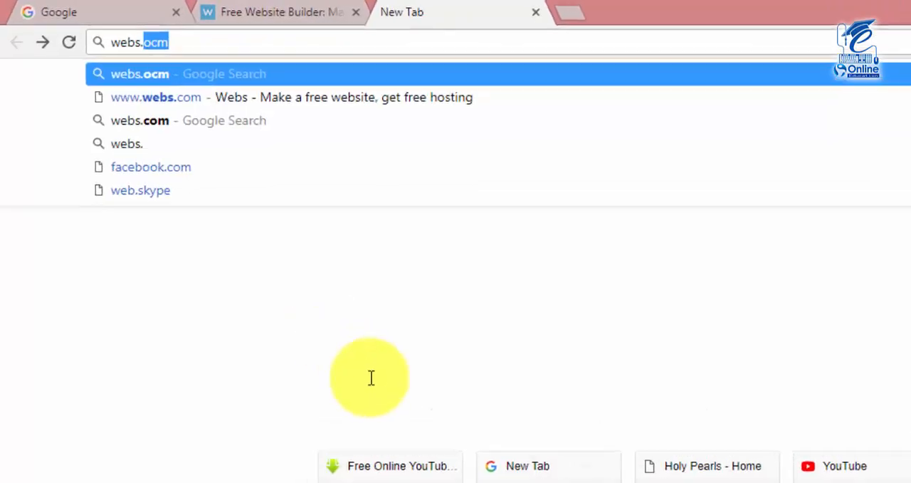
type("com")
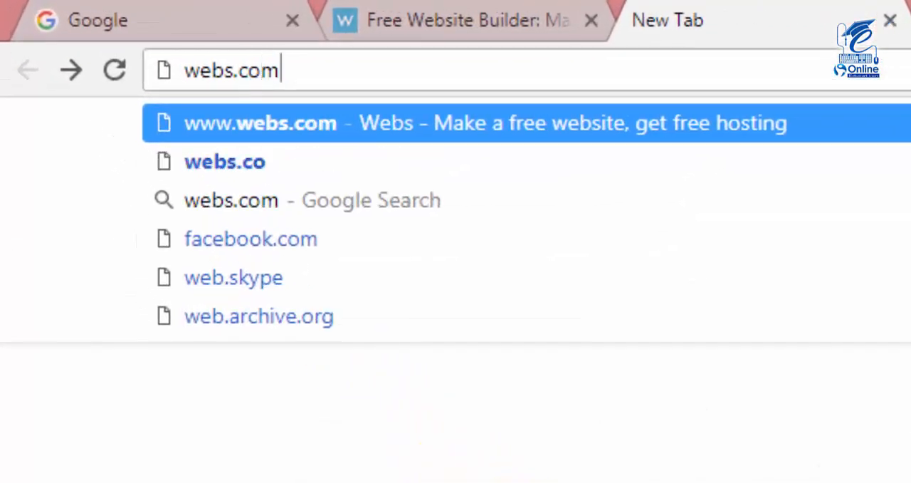
key("Return")
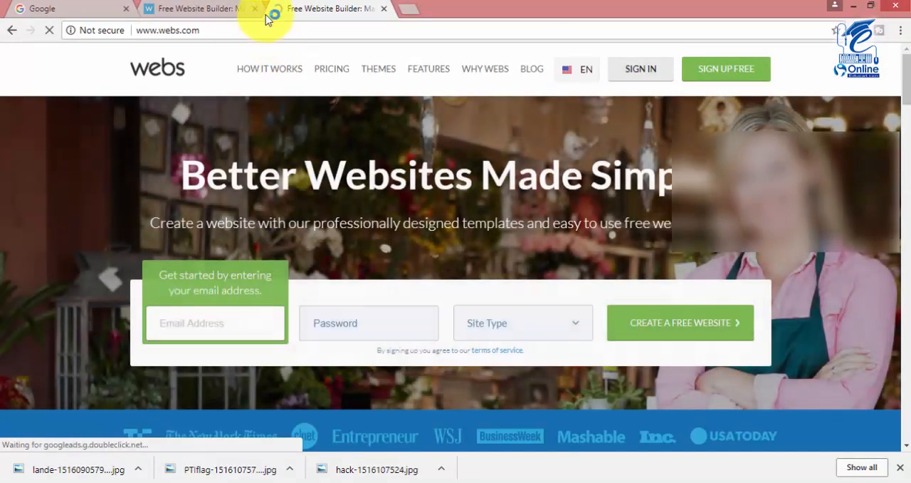
left_click(254, 9)
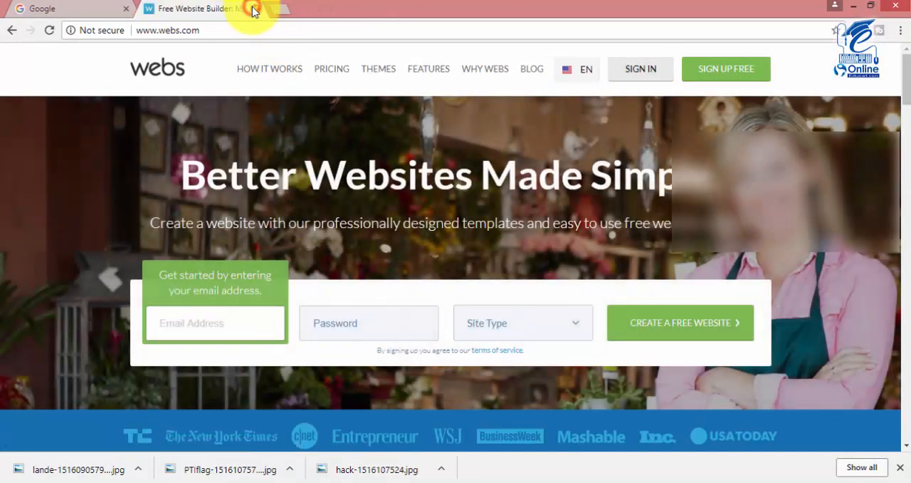
Fill in the account e-mail address and choose a password in the homepage signup form.
left_click(204, 322)
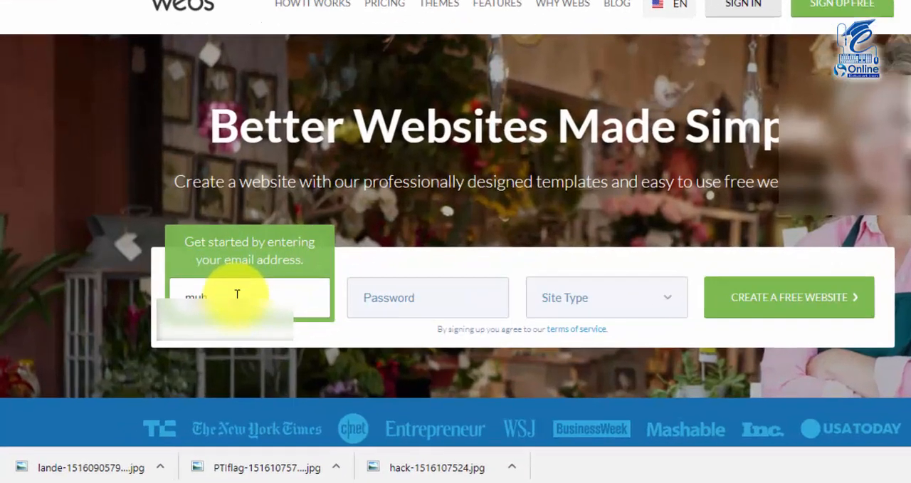
key("Tab")
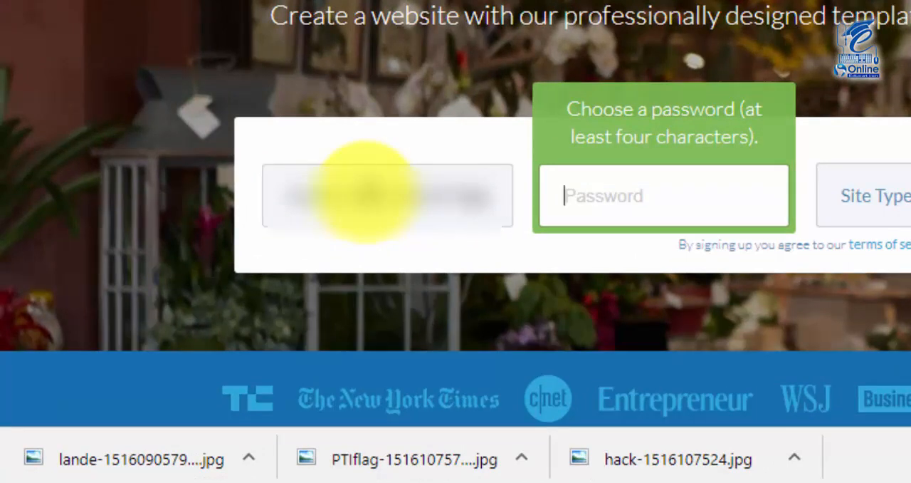
type("********")
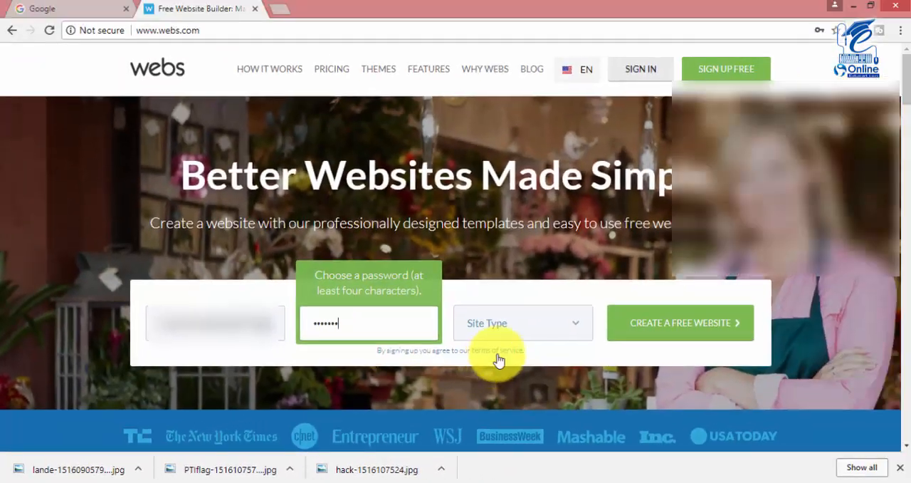
Set the site type to Personal and submit the form for creating a free website.
left_click(883, 207)
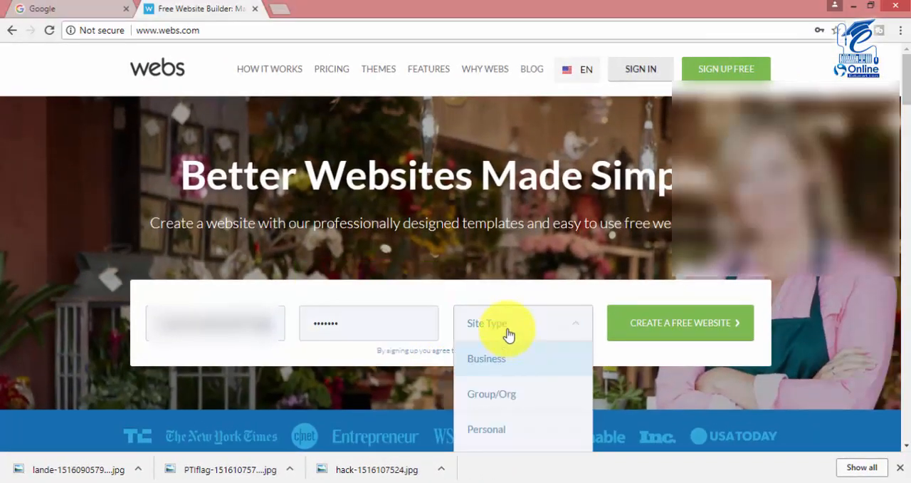
scroll(498, 342, "down", 1)
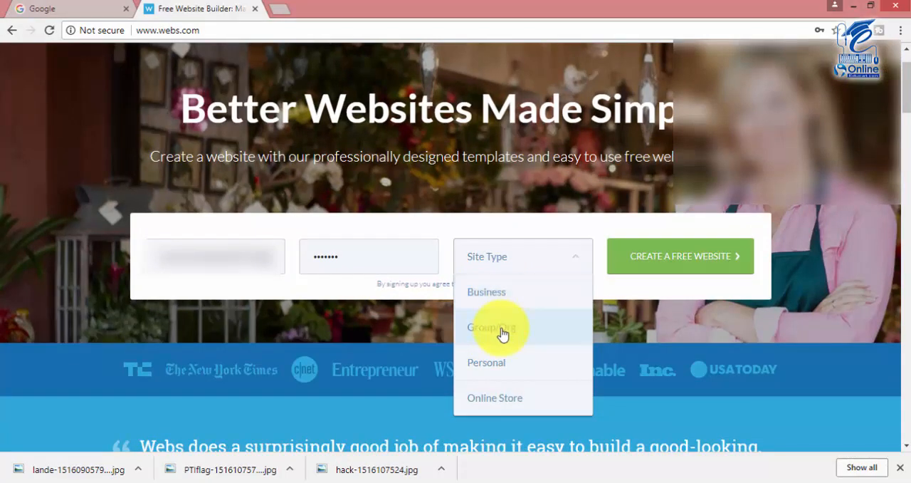
scroll(502, 333, "down", 1)
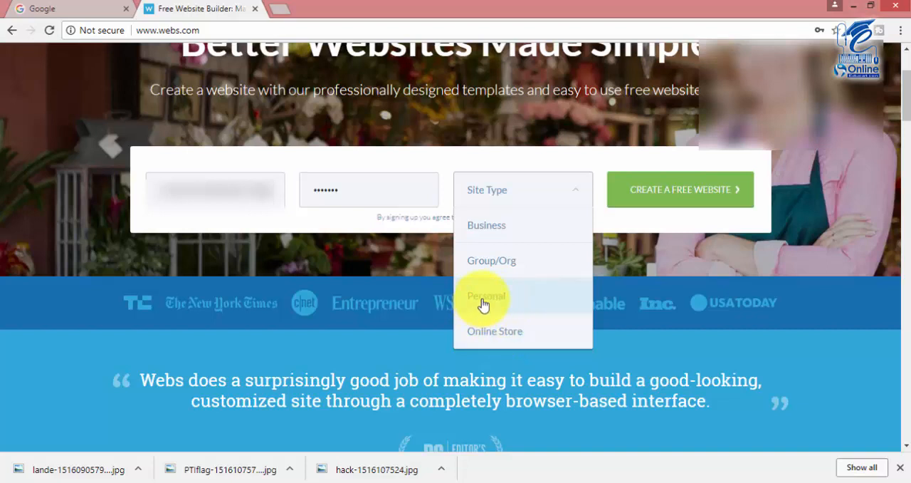
left_click(483, 304)
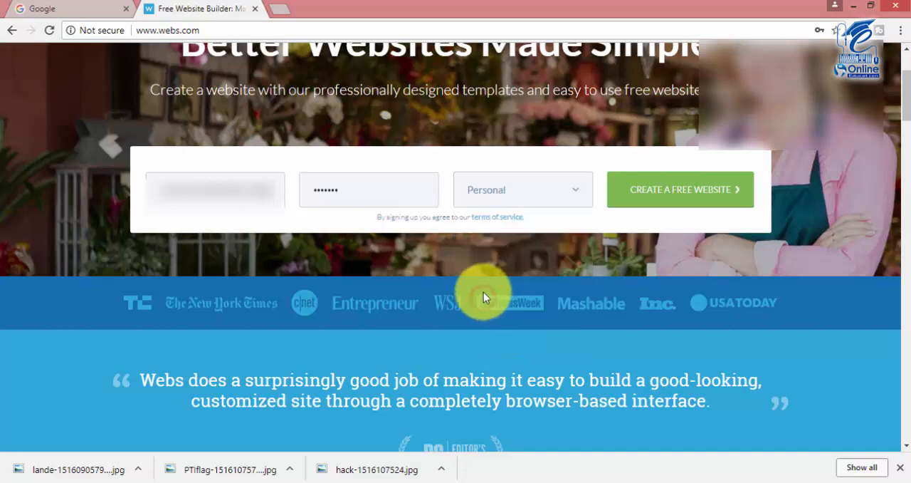
left_click(674, 198)
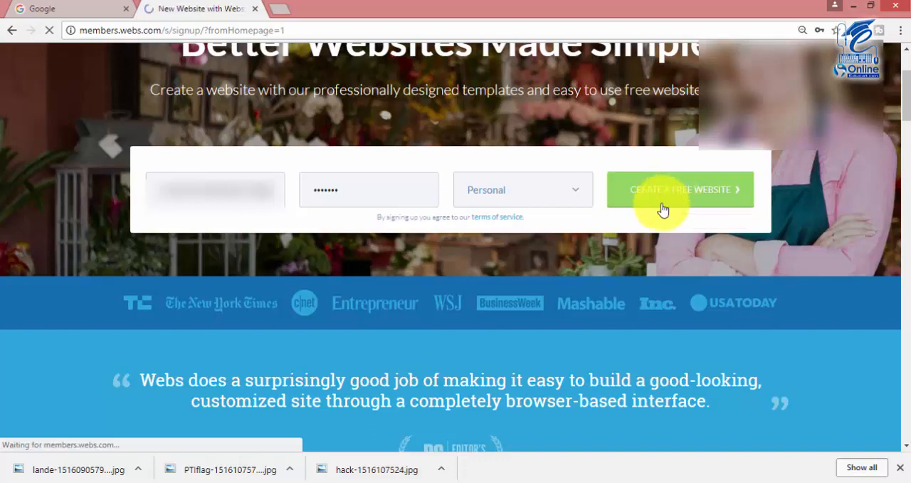
Enter the account password again and set the site title to Online Education under The Basics.
scroll(592, 186, "down", 1)
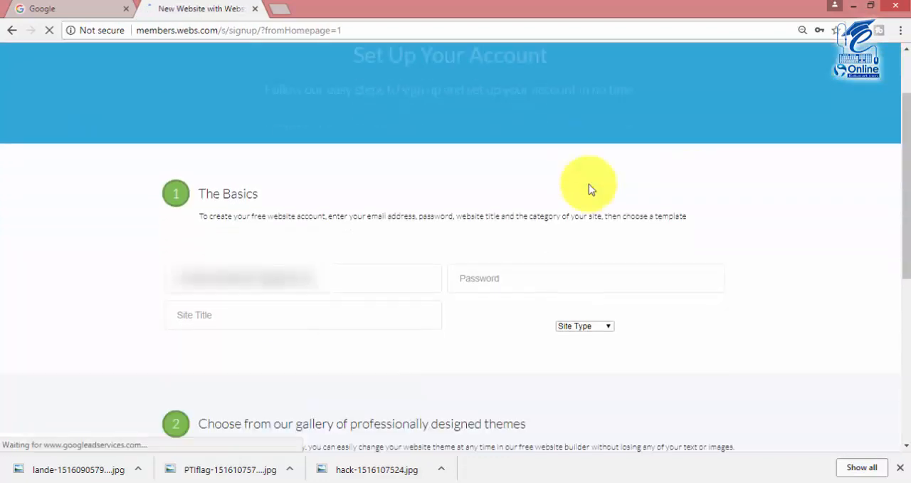
scroll(535, 246, "down", 1)
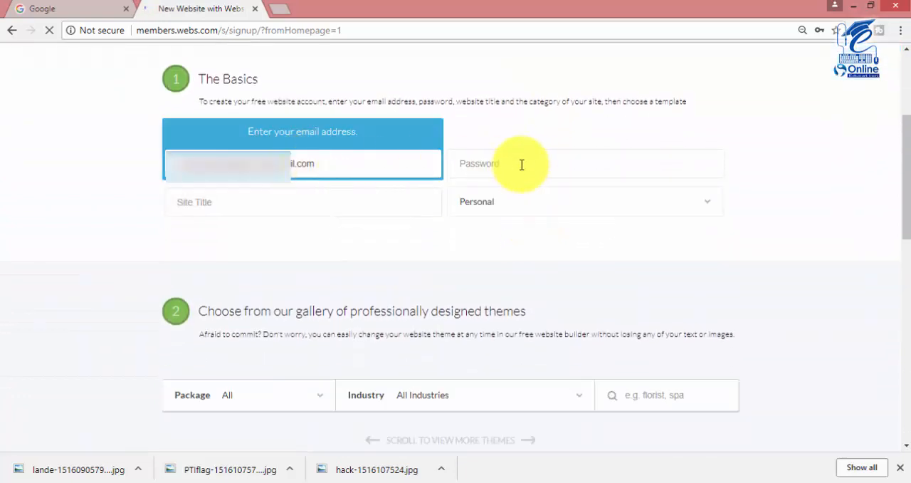
left_click(522, 165)
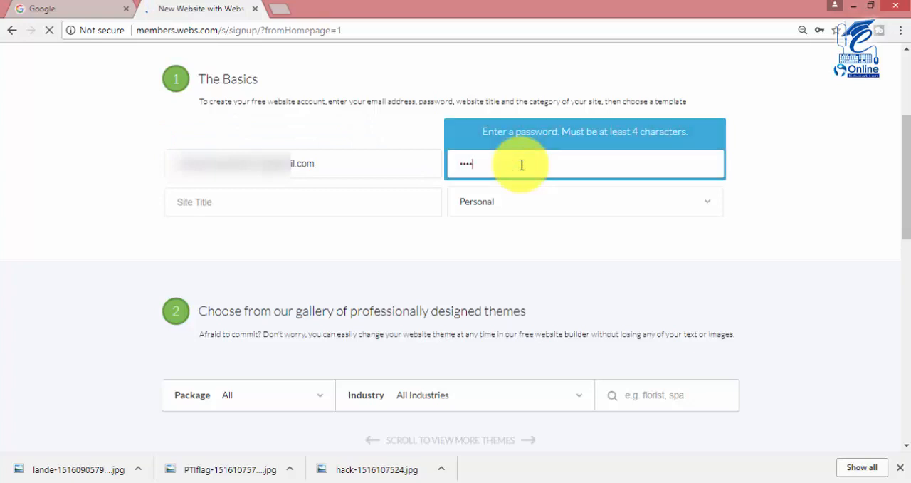
left_click(424, 206)
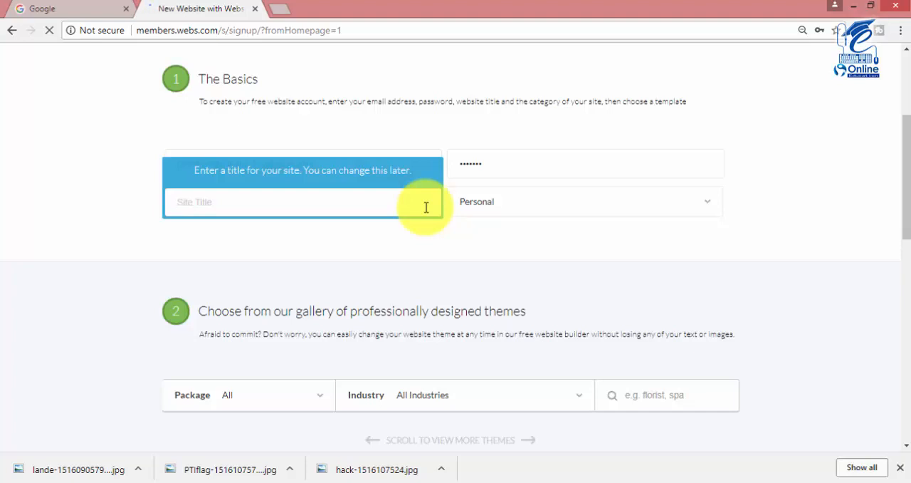
type("Online Education")
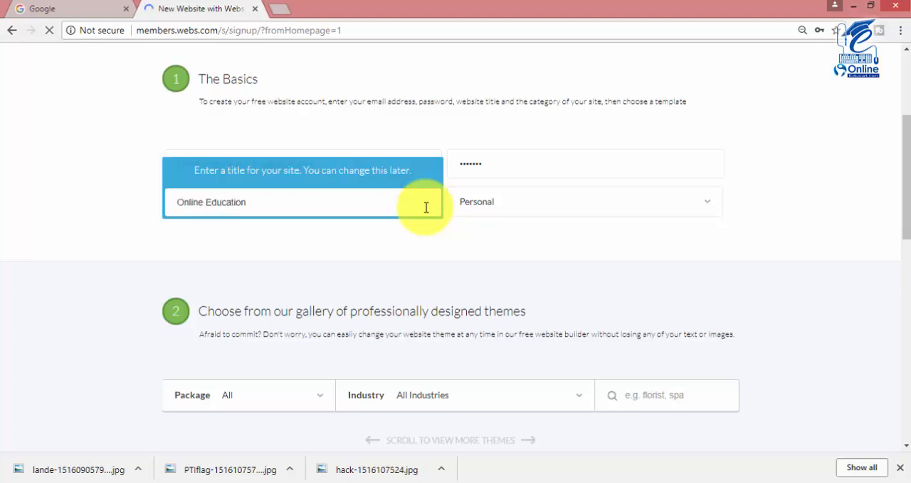
Review the site title and the available site types in the account setup form.
scroll(366, 223, "down", 2)
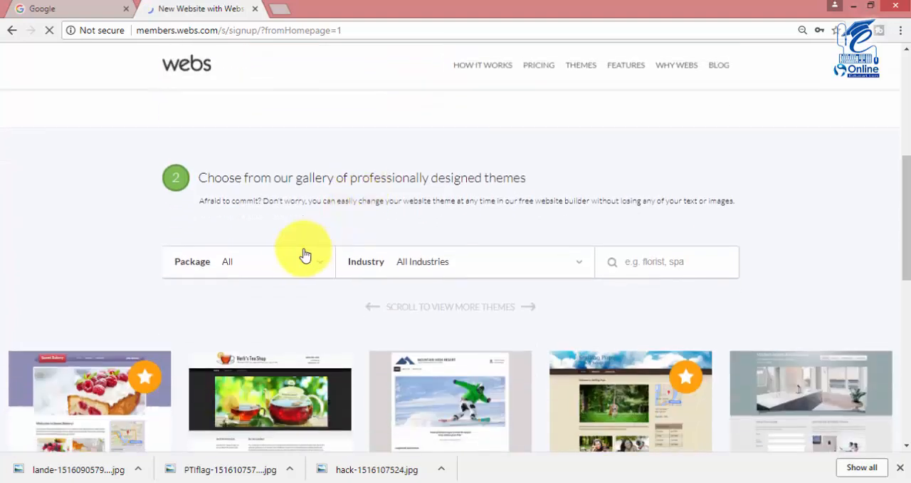
scroll(301, 220, "up", 2)
scroll(305, 211, "down", 1)
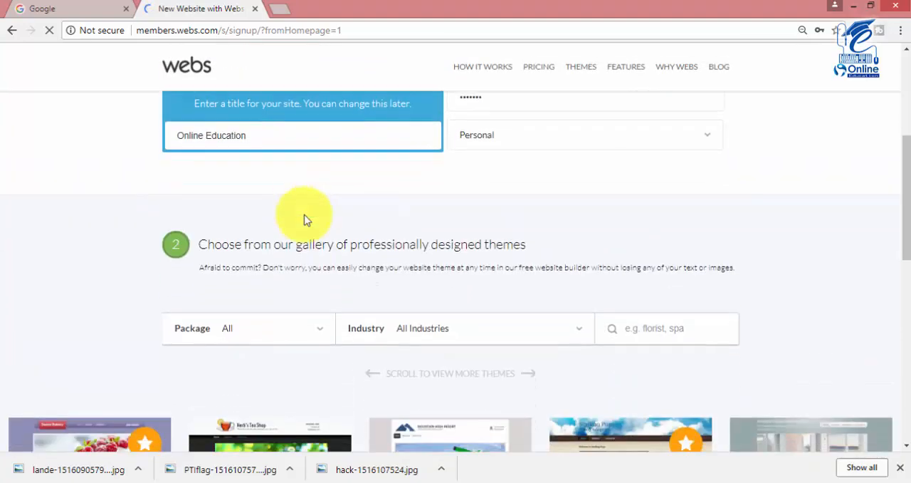
scroll(451, 163, "up", 1)
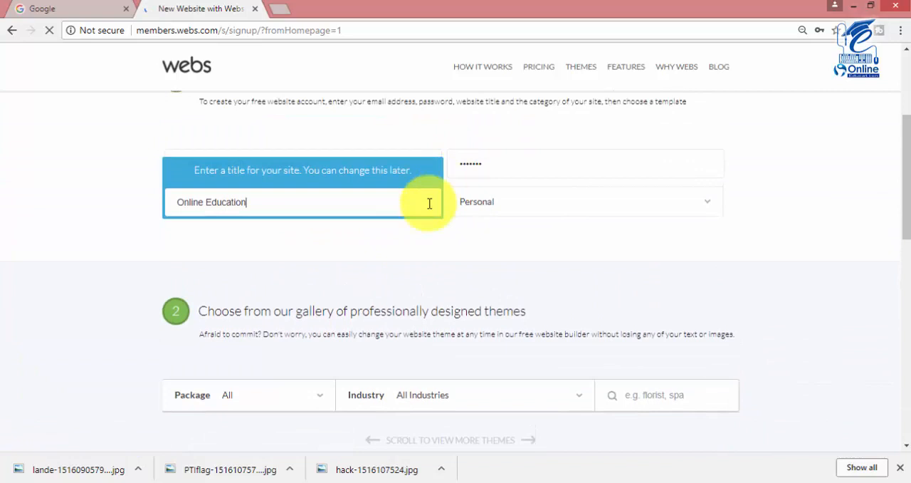
left_click(288, 198)
left_click(483, 205)
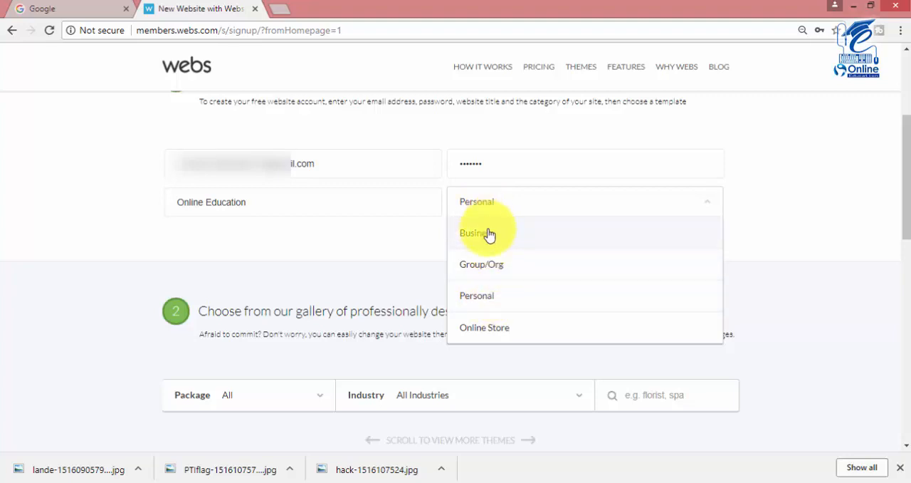
left_click(475, 208)
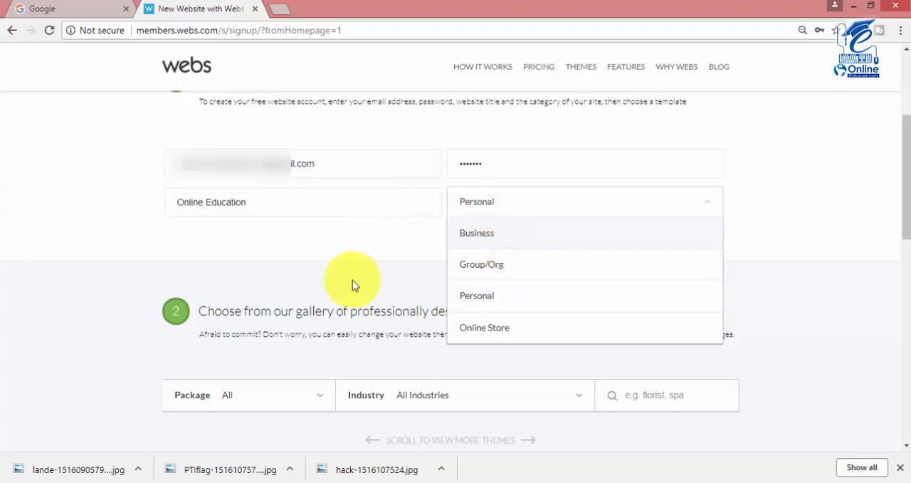
left_click(365, 244)
Filter the theme gallery to the Free package for All Industries.
scroll(366, 214, "down", 1)
scroll(228, 246, "down", 1)
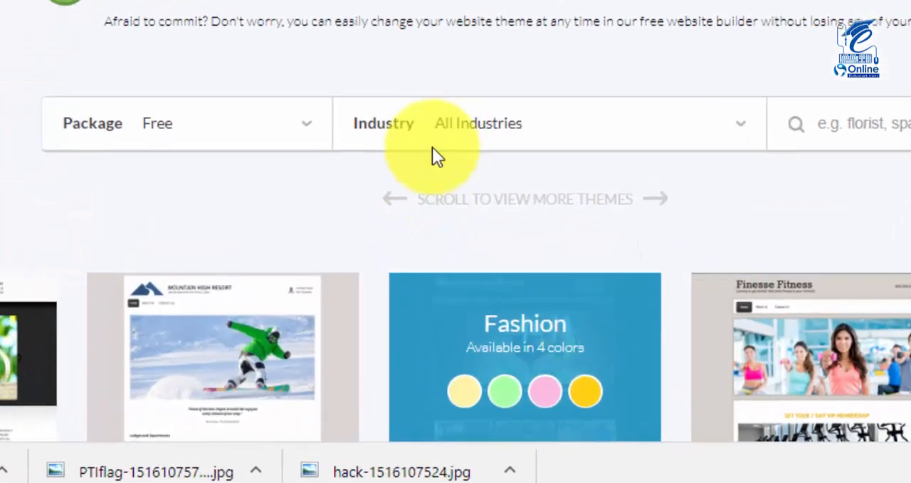
left_click(484, 119)
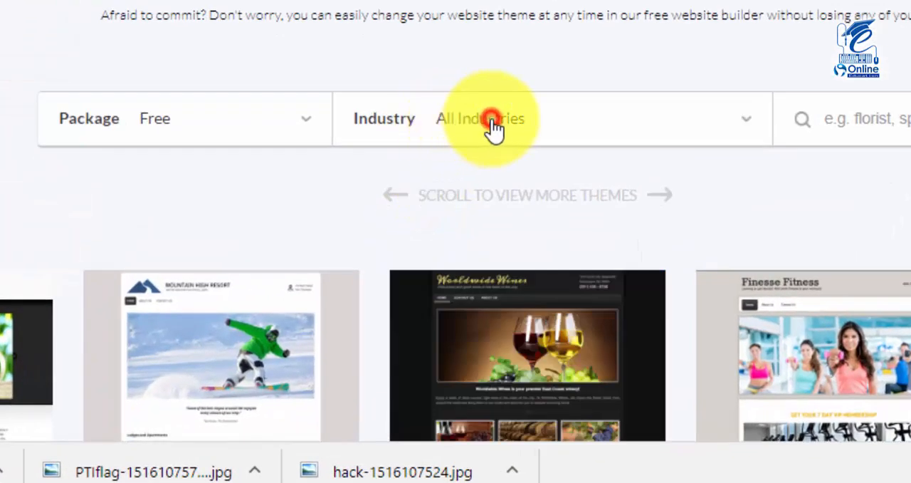
scroll(495, 130, "down", 3)
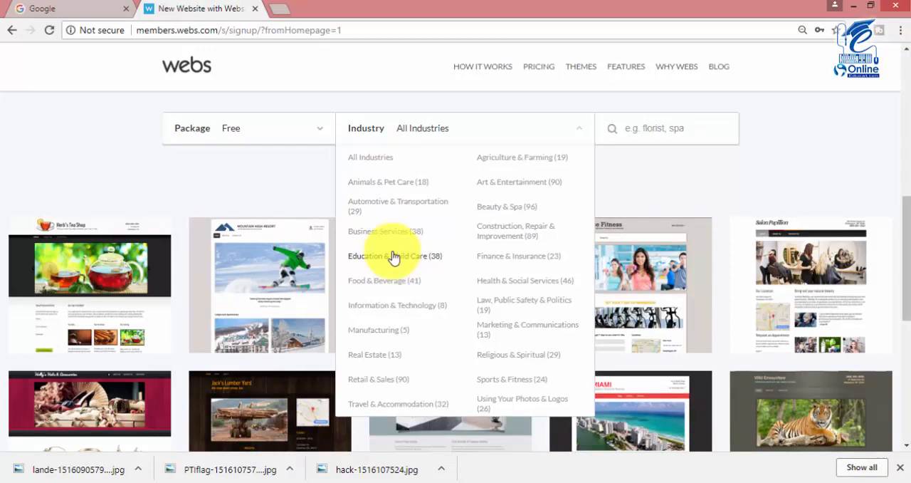
left_click(377, 154)
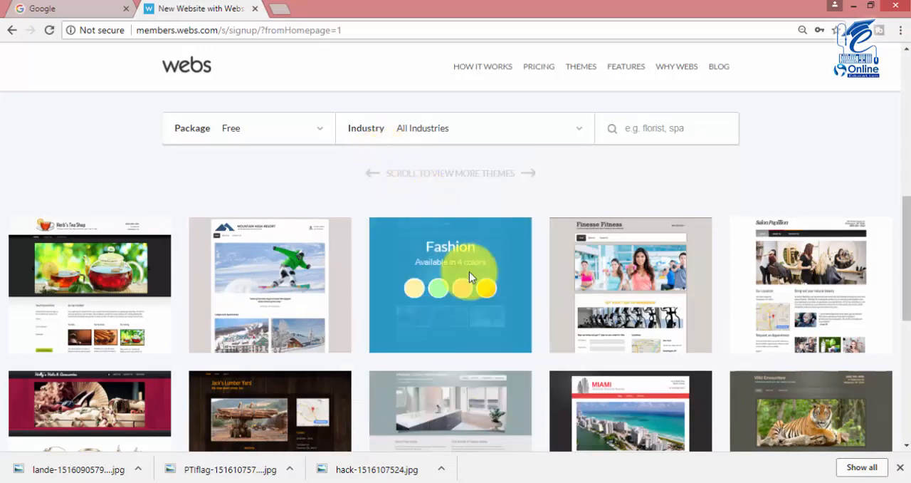
Select the one-color Corporate theme and create the website with the Terms of Service accepted.
scroll(559, 188, "down", 1)
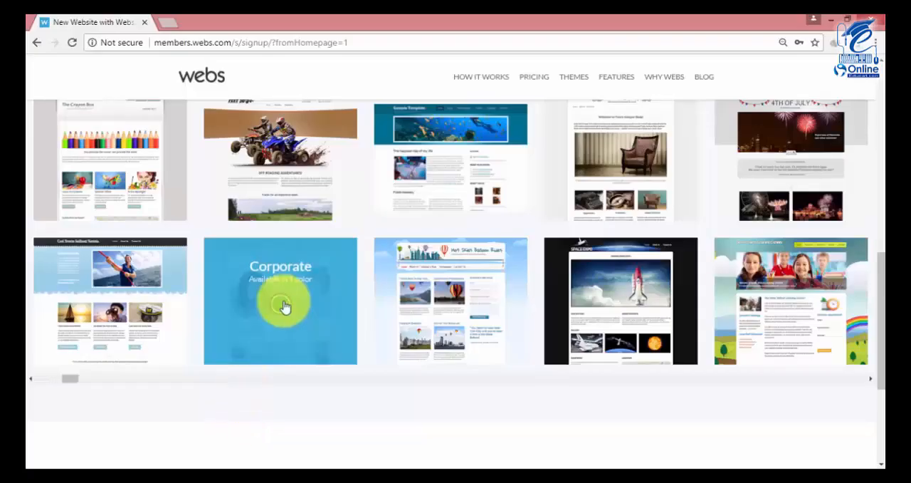
left_click(279, 304)
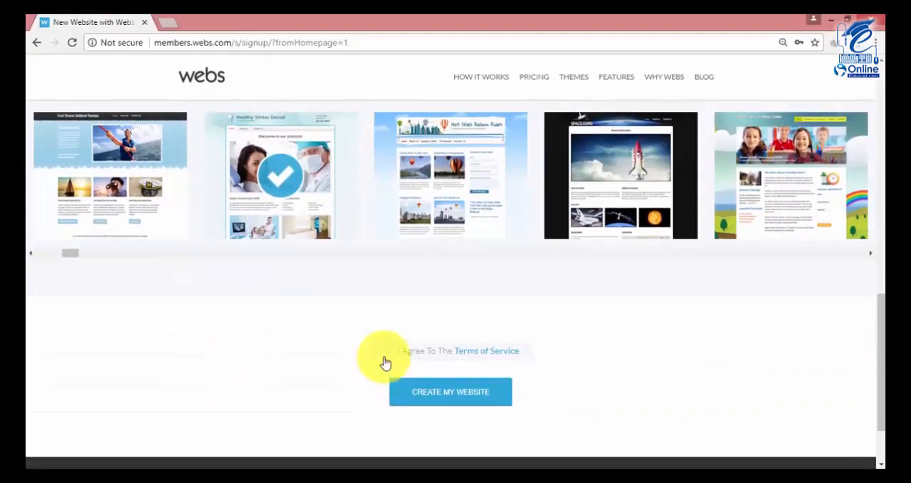
left_click(388, 349)
left_click(534, 369)
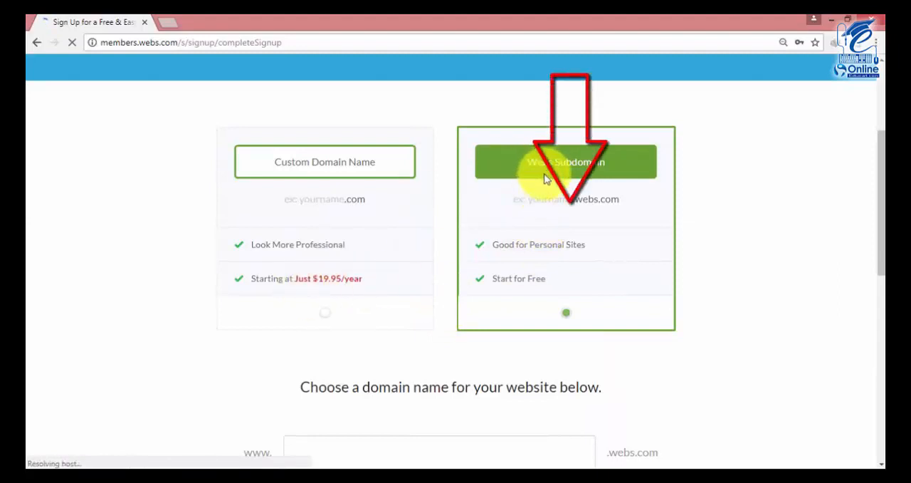
Choose the Webs Subdomain option, enter the site owner's name as the domain name and continue to package selection.
left_click(367, 302)
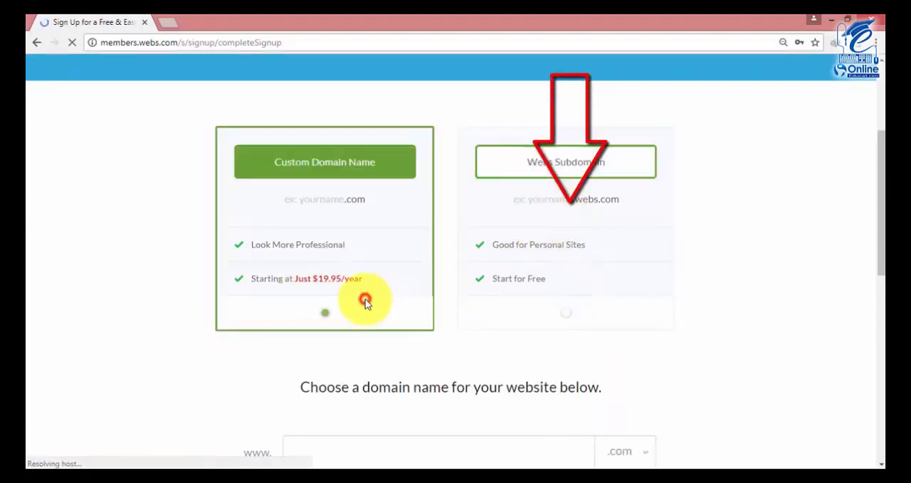
left_click(508, 304)
scroll(563, 270, "down", 1)
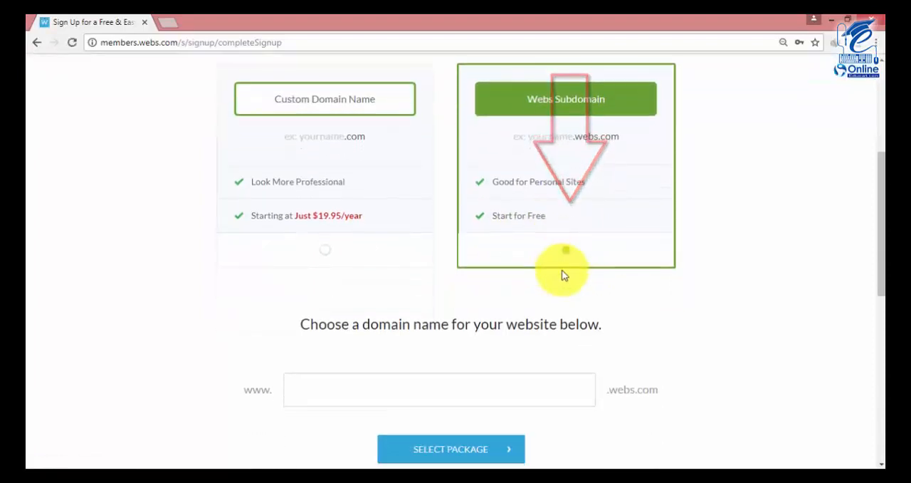
scroll(499, 353, "down", 1)
left_click(479, 327)
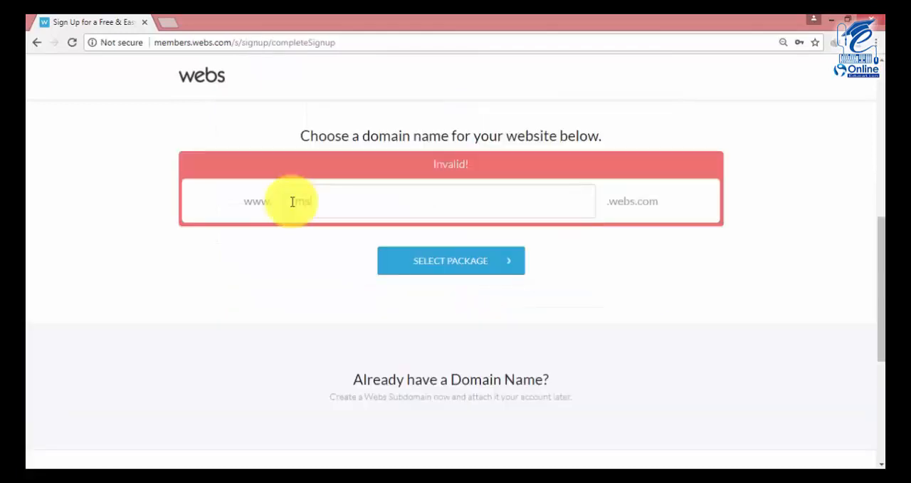
type("afiq")
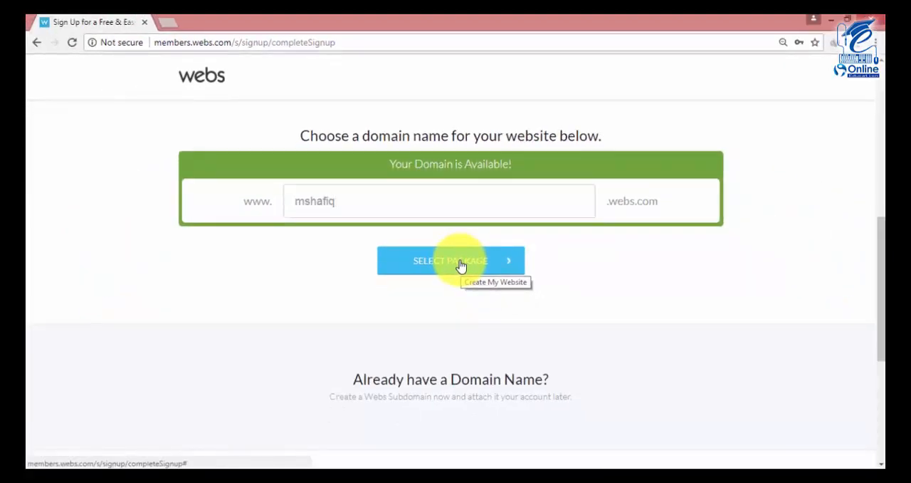
left_click(460, 264)
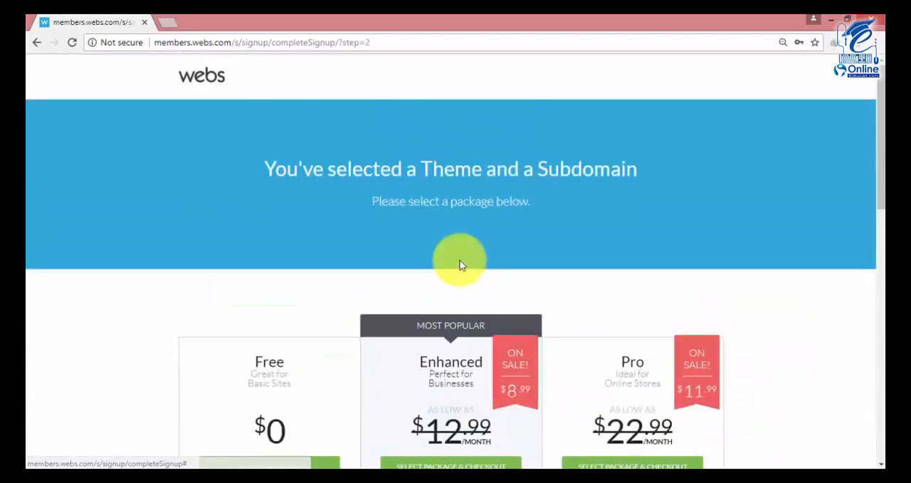
Choose the Free package for the new website and dismiss the SiteBuilder welcome video.
scroll(459, 264, "down", 10)
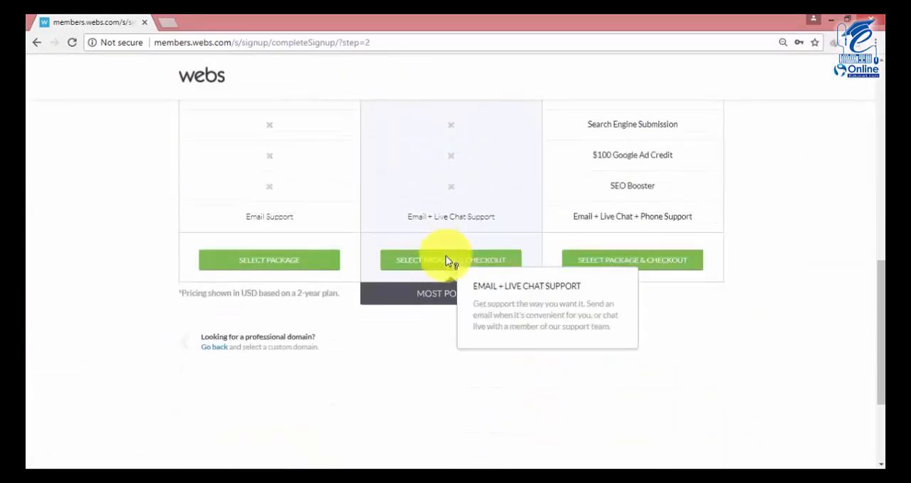
scroll(443, 259, "up", 8)
scroll(398, 270, "down", 1)
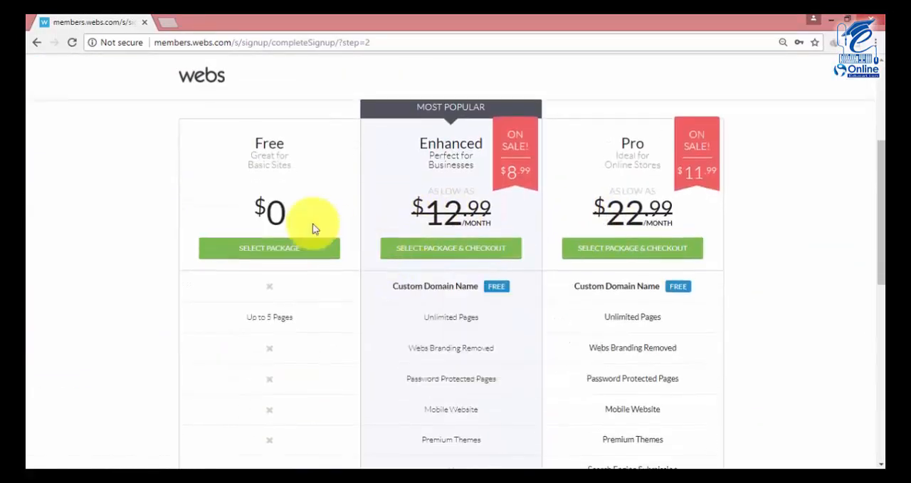
left_click(282, 250)
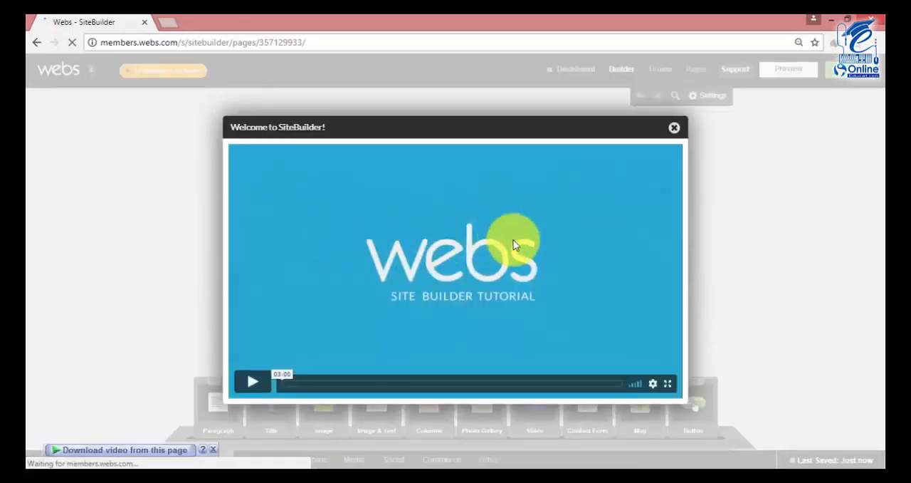
left_click(674, 128)
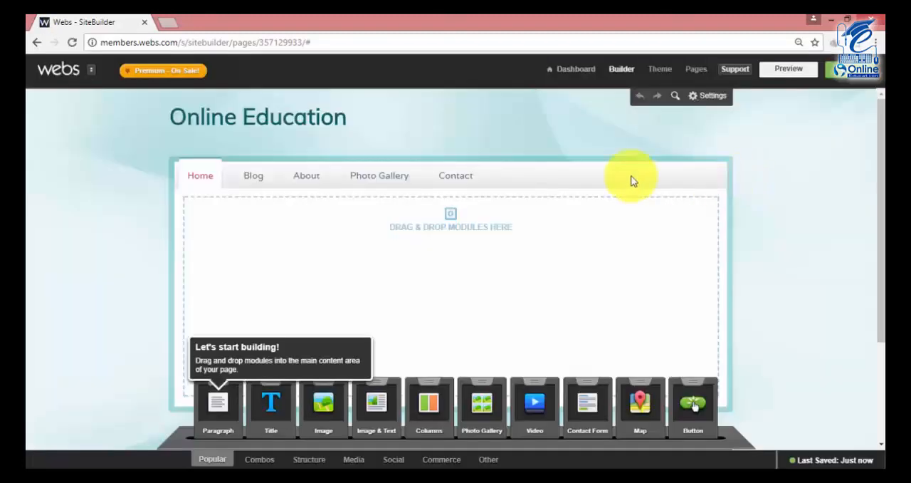
Enable the logo in the website header and move the site title right to clear space for it.
left_click(256, 121)
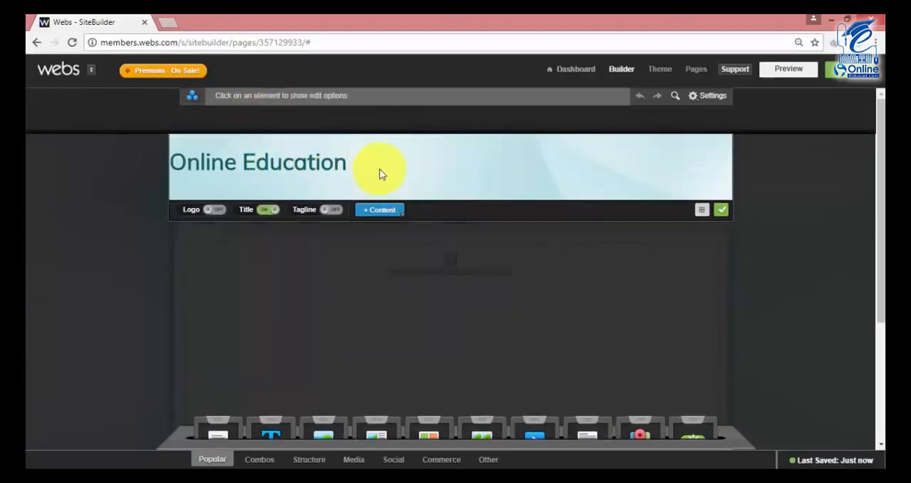
left_click(765, 230)
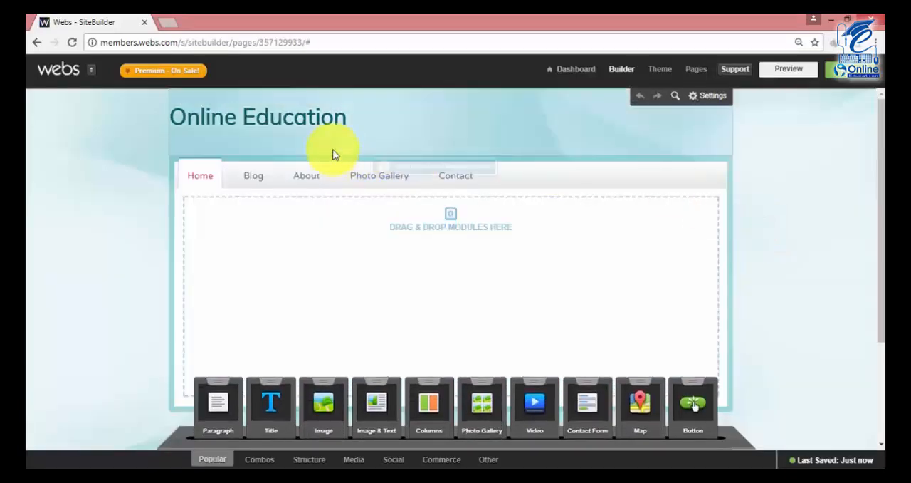
left_click(304, 116)
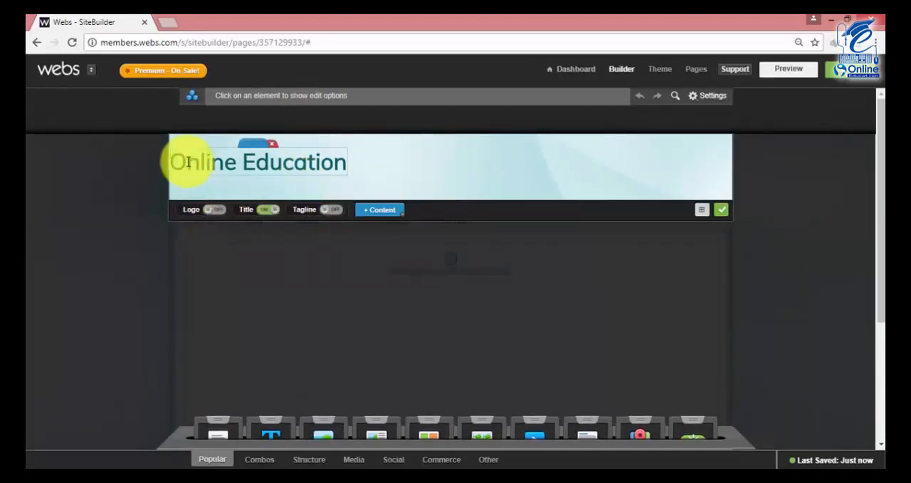
left_click(211, 209)
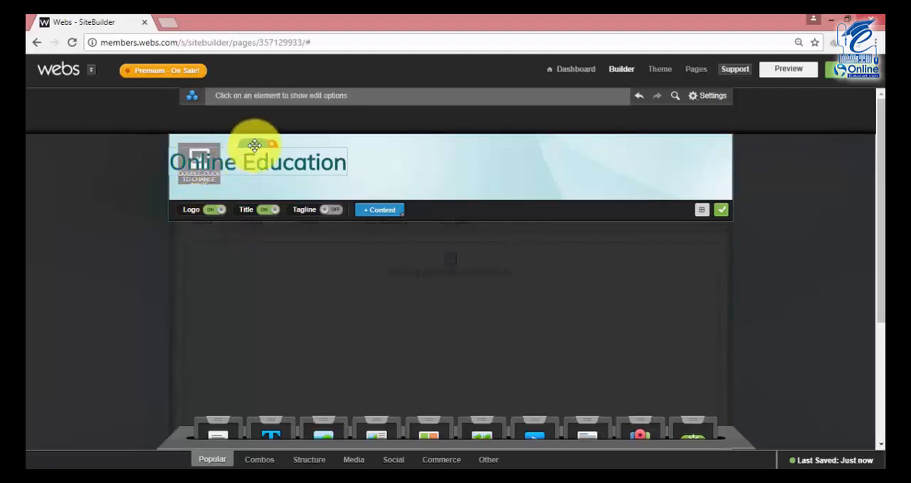
left_click_drag(237, 147, 334, 157)
Upload the Online Education logo image, insert it as the header logo and enlarge it slightly.
double_click(213, 158)
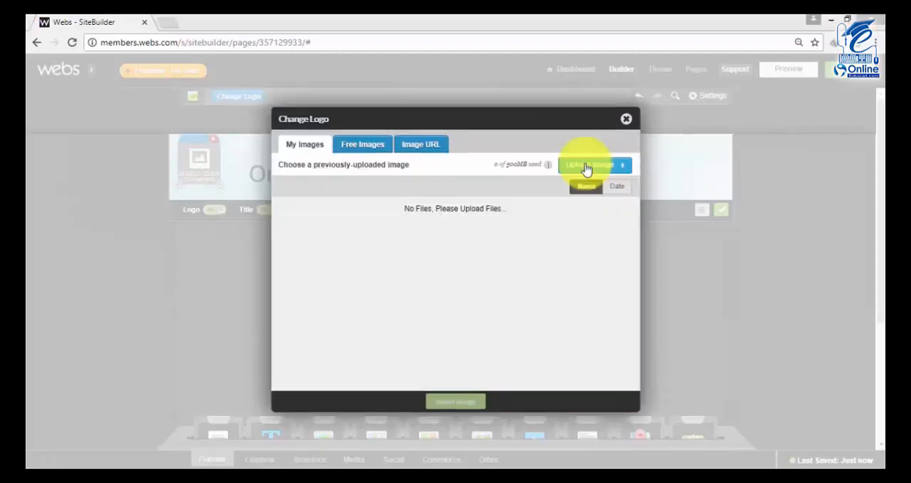
left_click(586, 168)
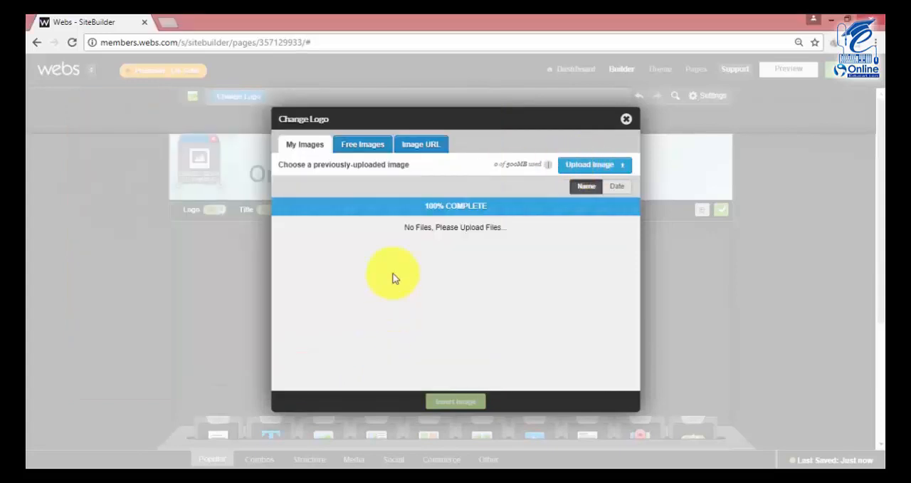
left_click(448, 402)
left_click_drag(232, 195, 239, 198)
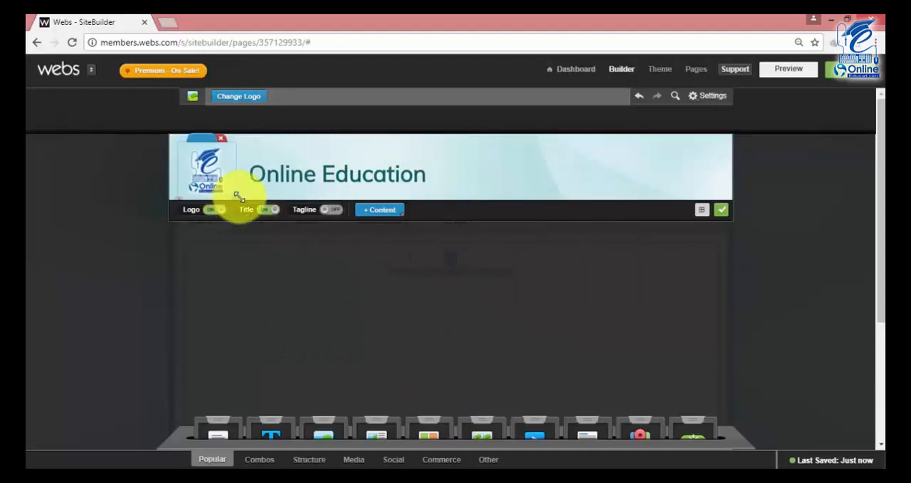
Set the font size of the whole Online Education header title to 72.
left_click(285, 175)
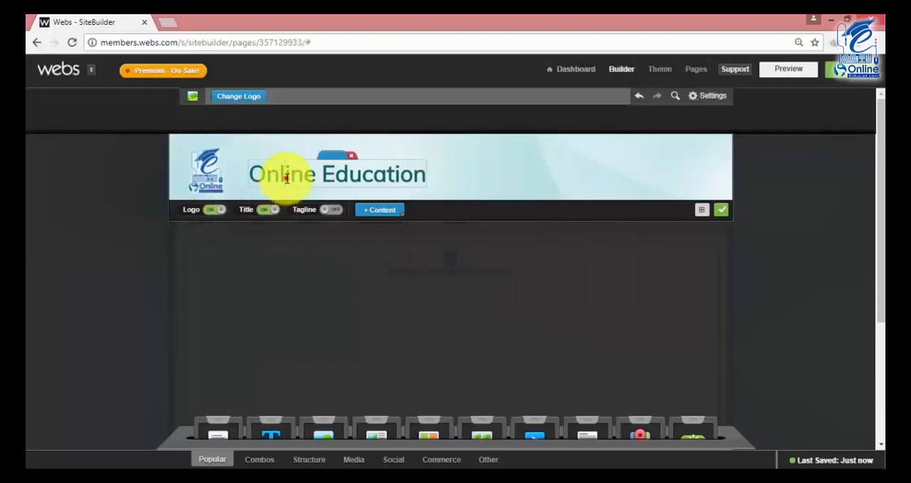
double_click(285, 178)
triple_click(285, 178)
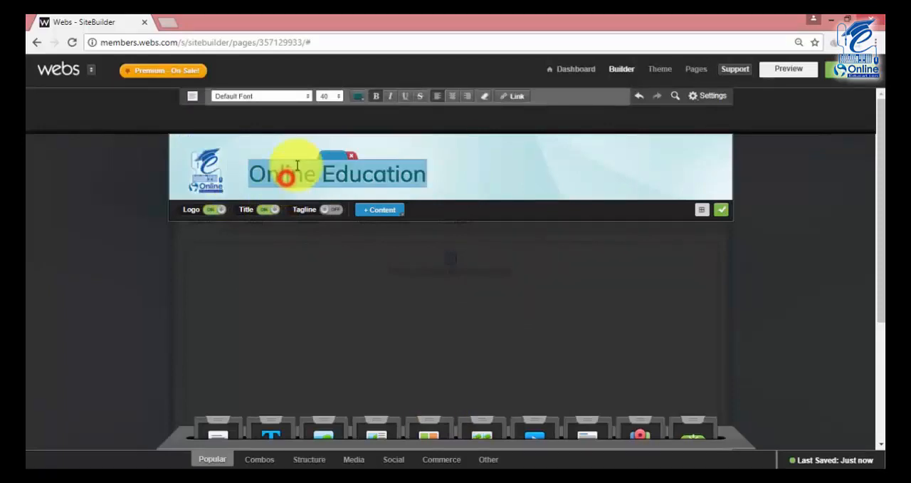
left_click(328, 97)
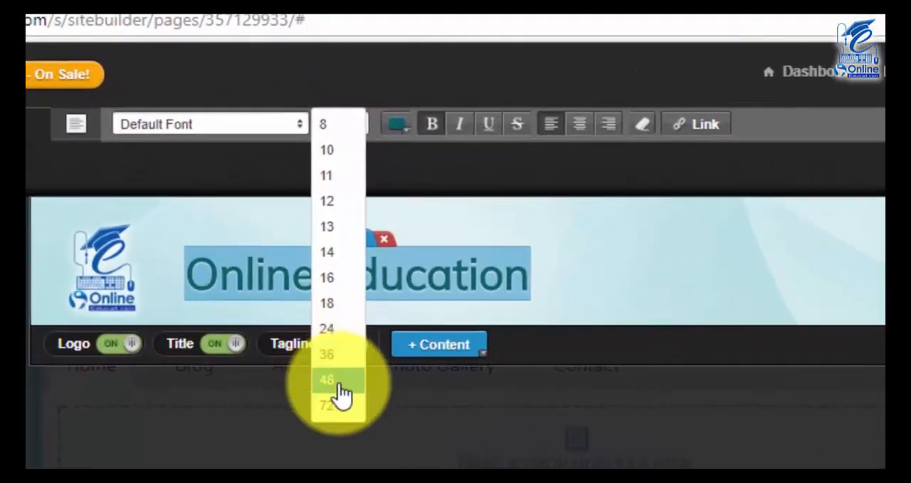
left_click(324, 253)
left_click(348, 129)
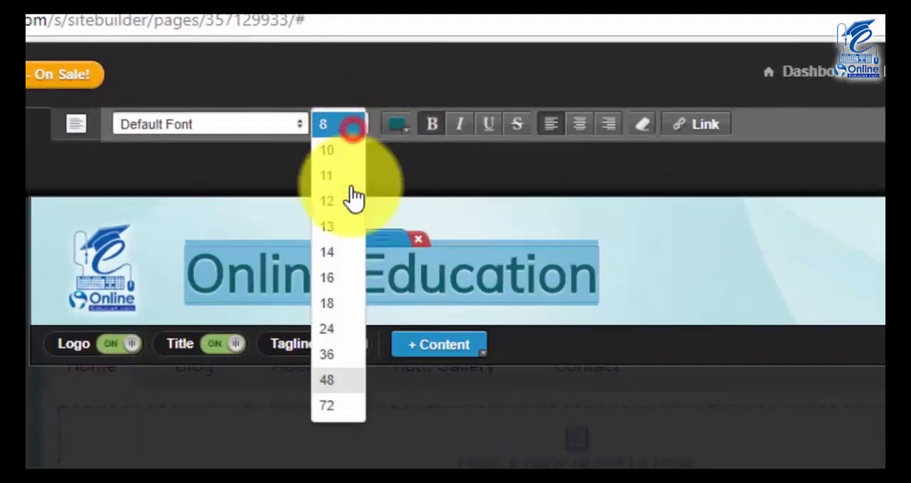
left_click(341, 422)
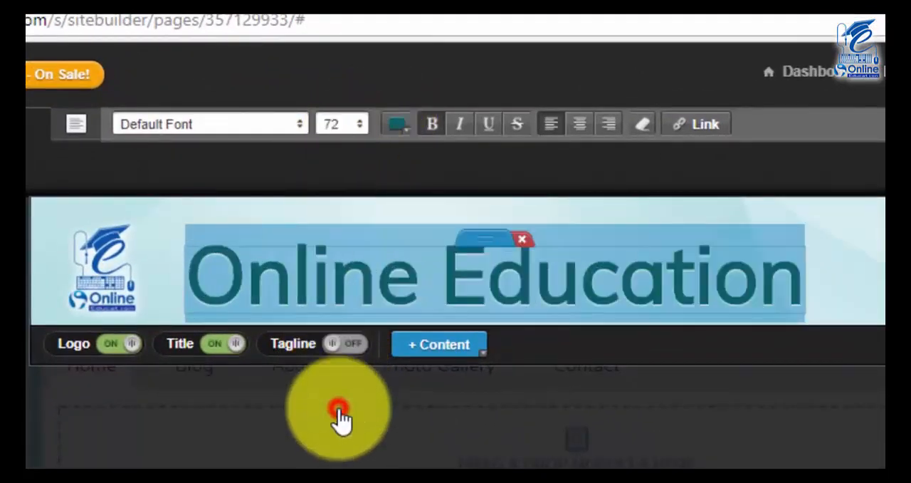
Change the header title's font to Carter One and finish editing the header.
left_click(298, 124)
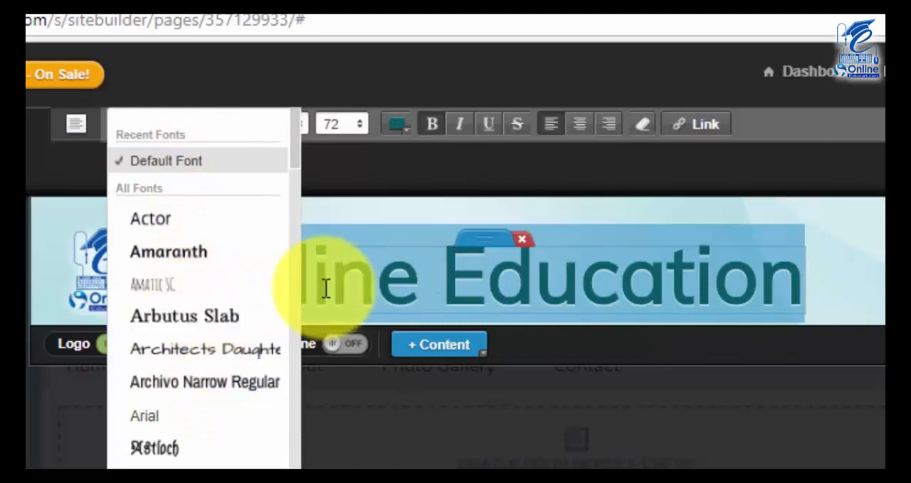
scroll(214, 387, "down", 3)
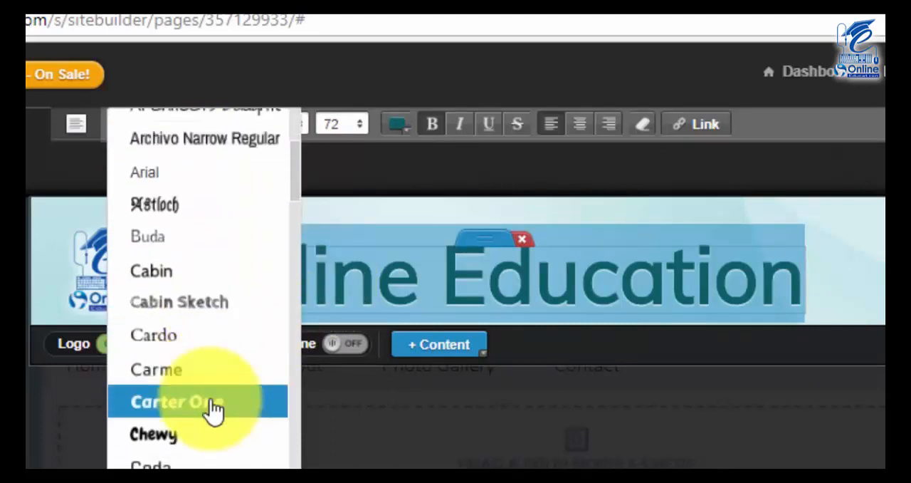
left_click(212, 404)
scroll(126, 381, "down", 3)
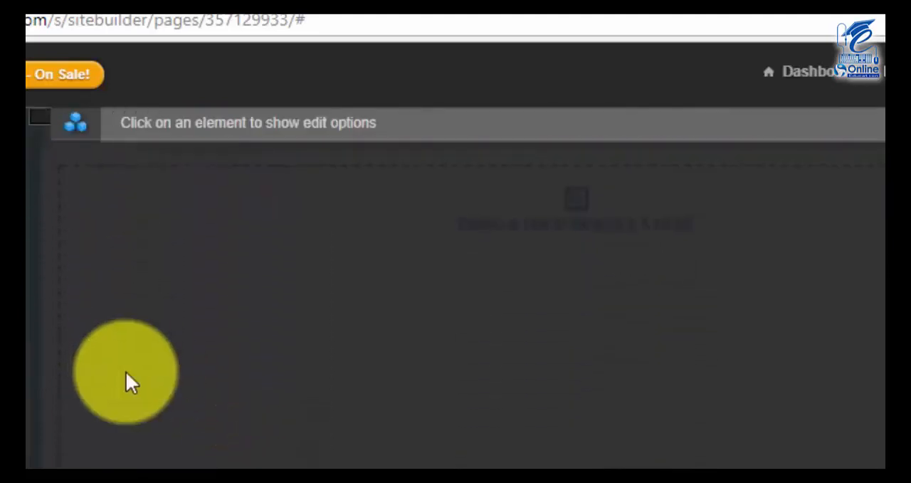
scroll(125, 381, "up", 3)
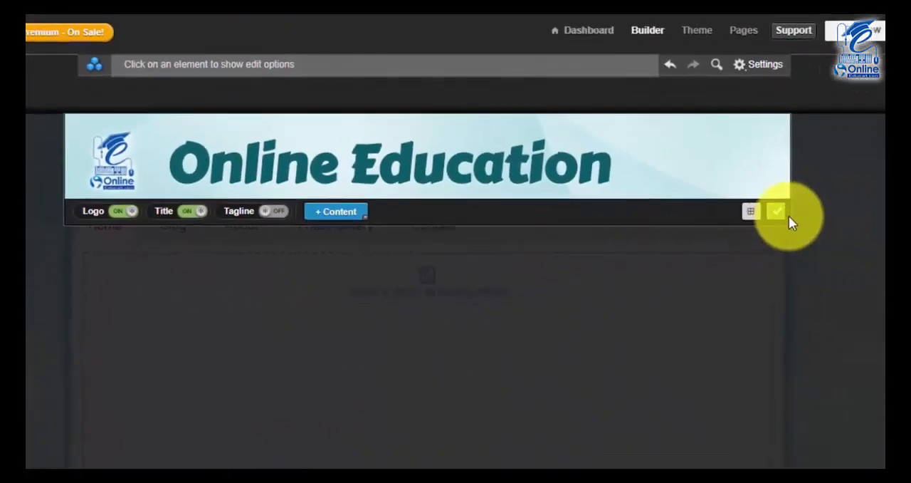
left_click(779, 214)
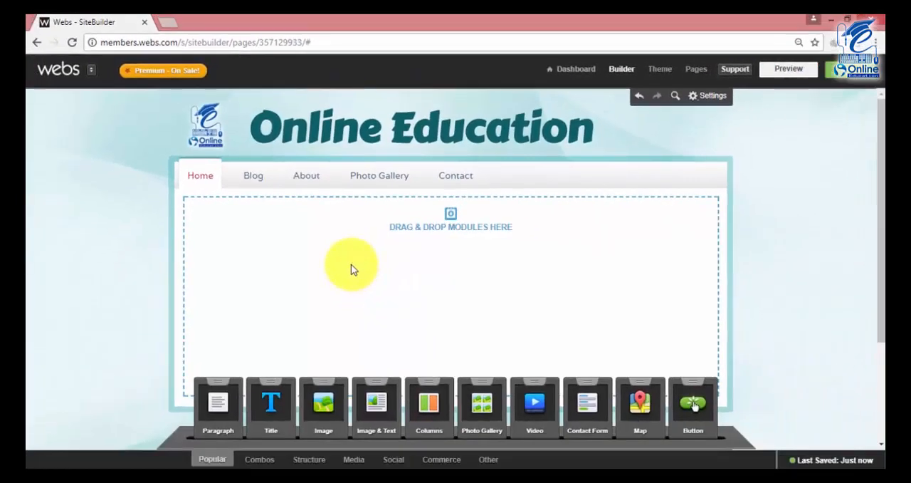
Add a Video module to the empty content area of the Home page.
scroll(326, 273, "down", 2)
scroll(326, 273, "up", 1)
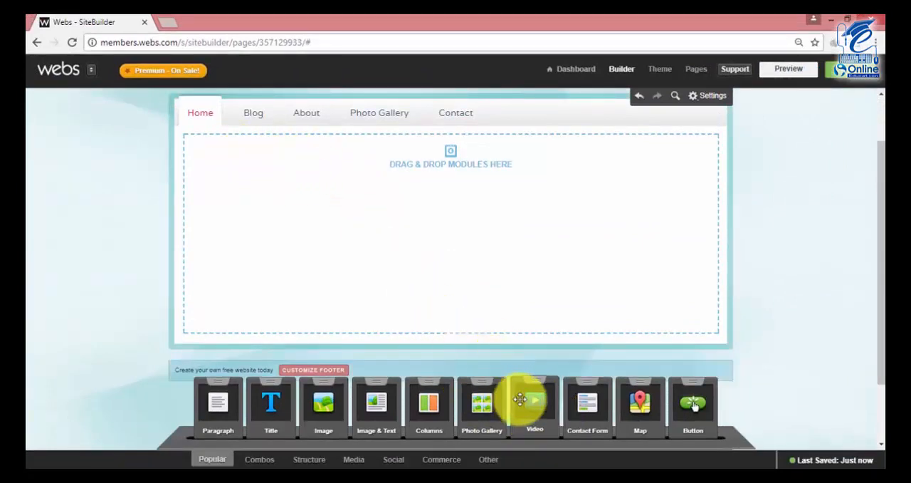
left_click_drag(534, 406, 218, 178)
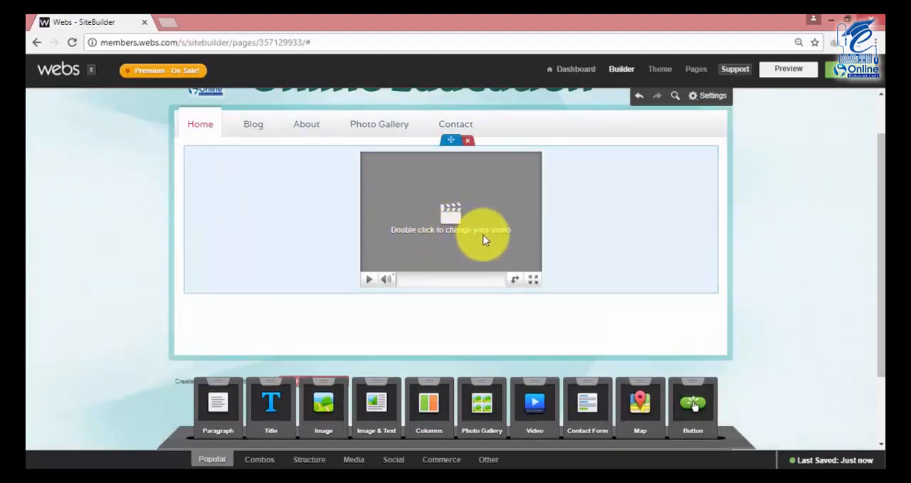
Find the YouTube video by its copied URL and insert the Urdu phonetic keyboard tutorial into the Video module.
double_click(454, 227)
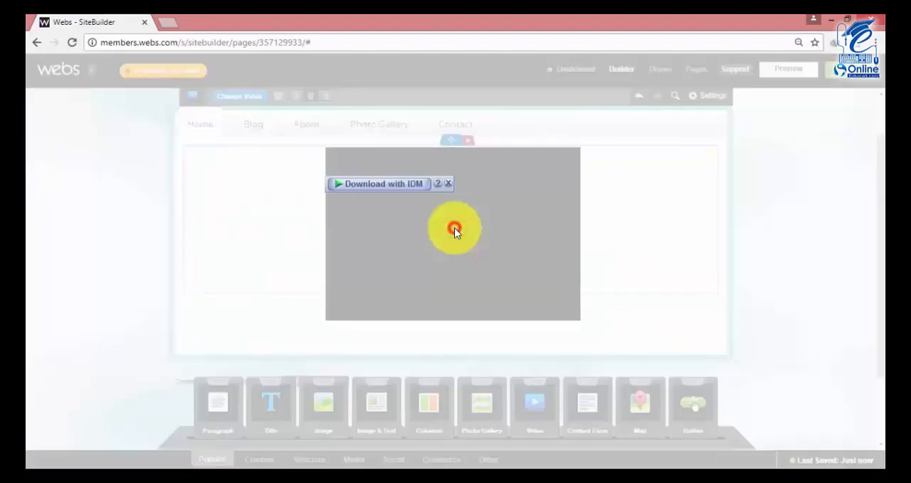
left_click(448, 183)
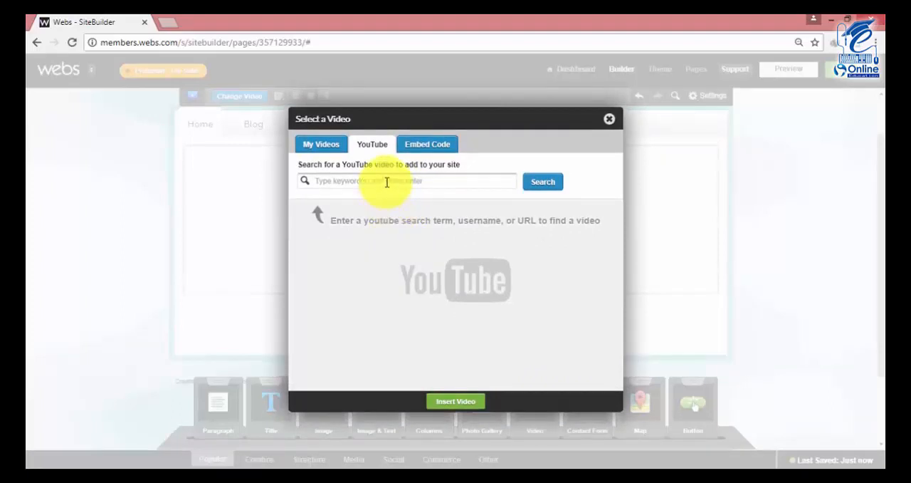
right_click(386, 181)
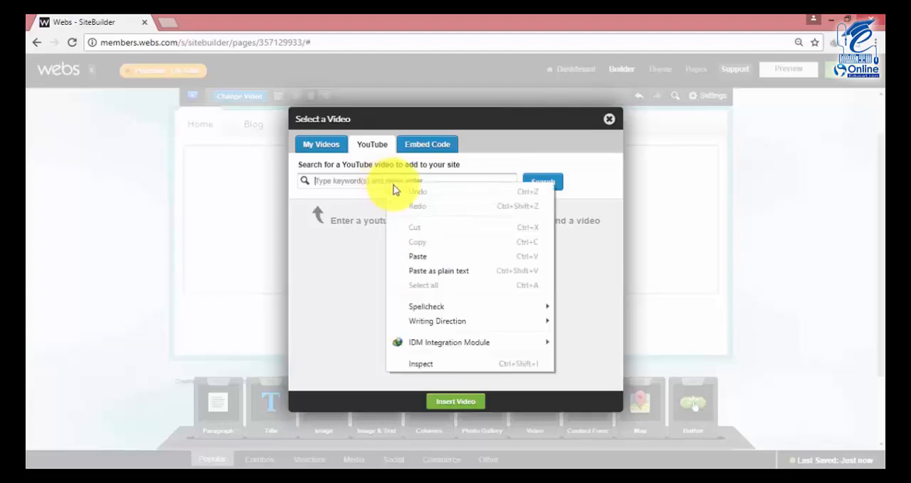
left_click(425, 257)
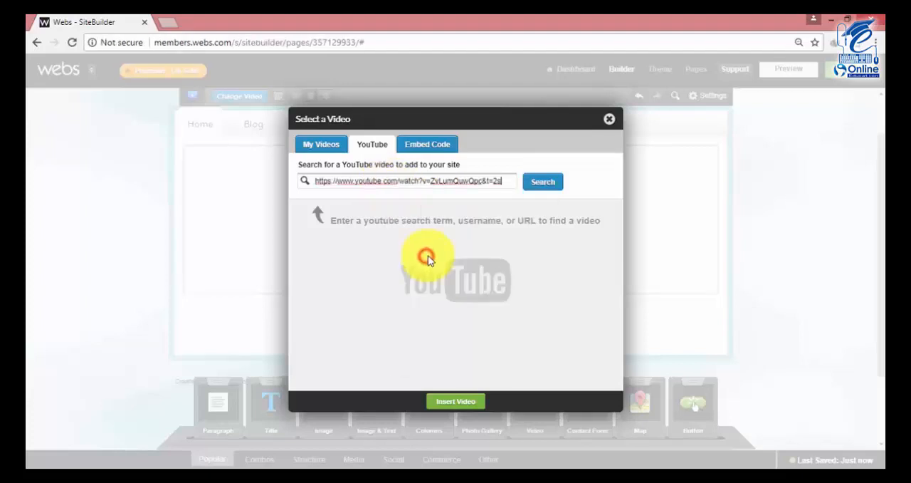
left_click(540, 188)
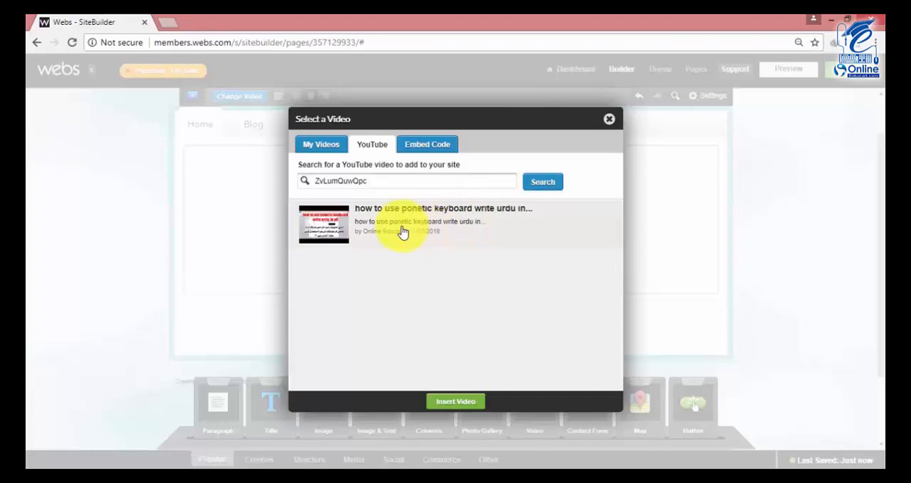
left_click(403, 229)
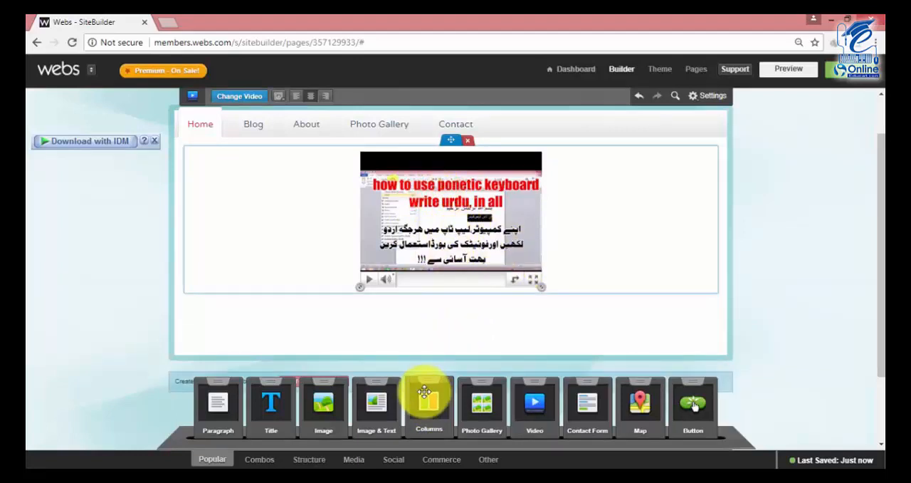
Add an Image & Text module to the right of the video on the Home page.
left_click_drag(371, 416, 630, 229)
scroll(630, 225, "down", 2)
scroll(503, 237, "up", 3)
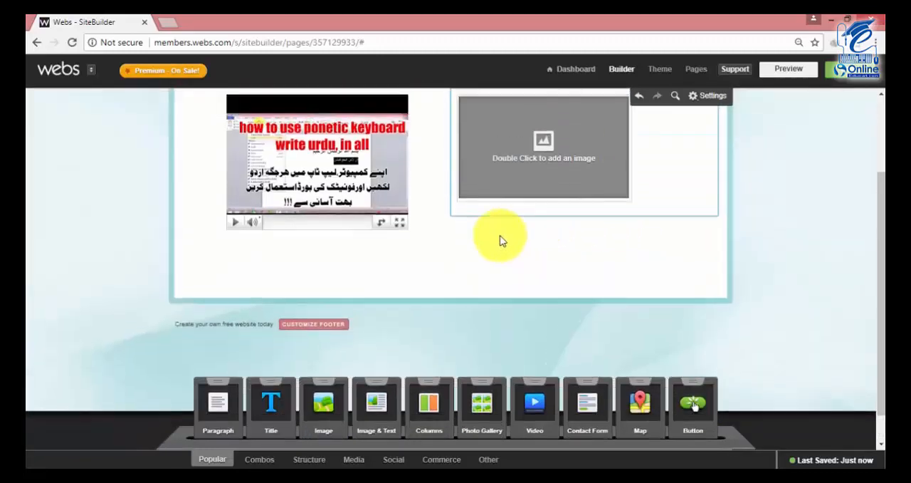
scroll(558, 235, "down", 1)
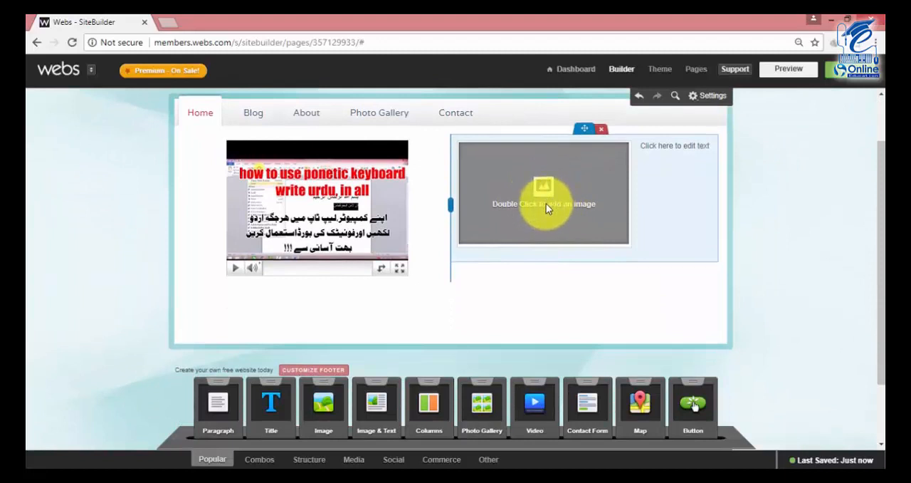
scroll(546, 205, "down", 1)
scroll(545, 213, "up", 2)
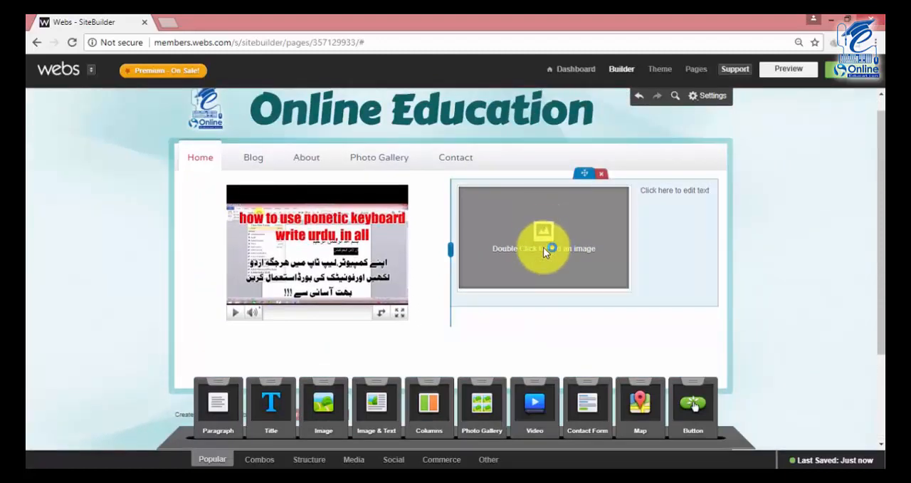
Upload the "adv gpg" image from the For Youtub folder into the Image & Text module's image placeholder.
double_click(545, 249)
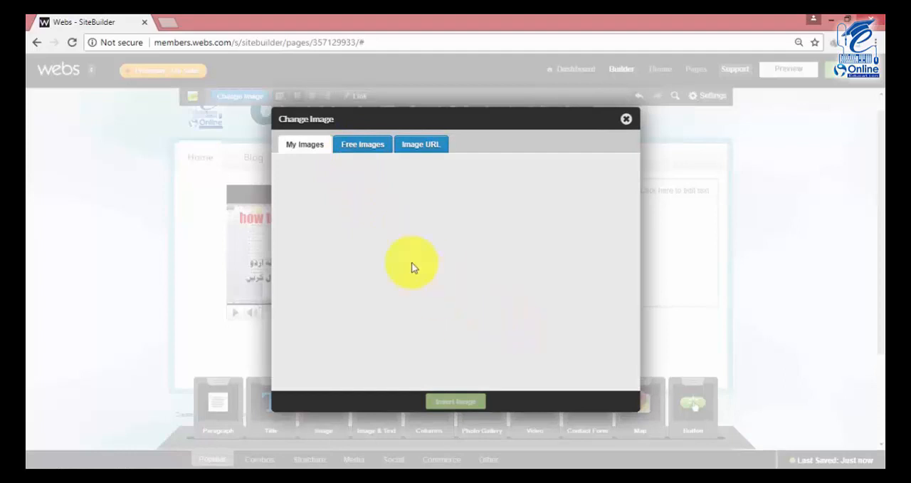
left_click(584, 170)
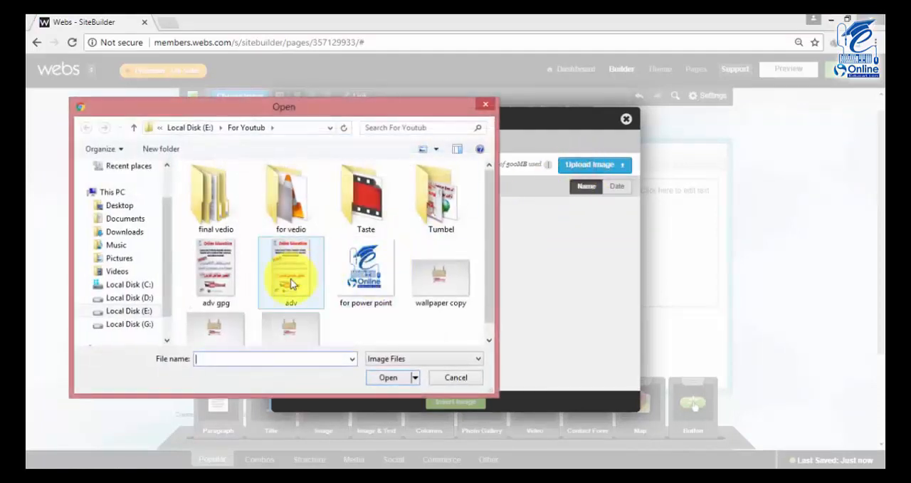
left_click(215, 267)
left_click(377, 379)
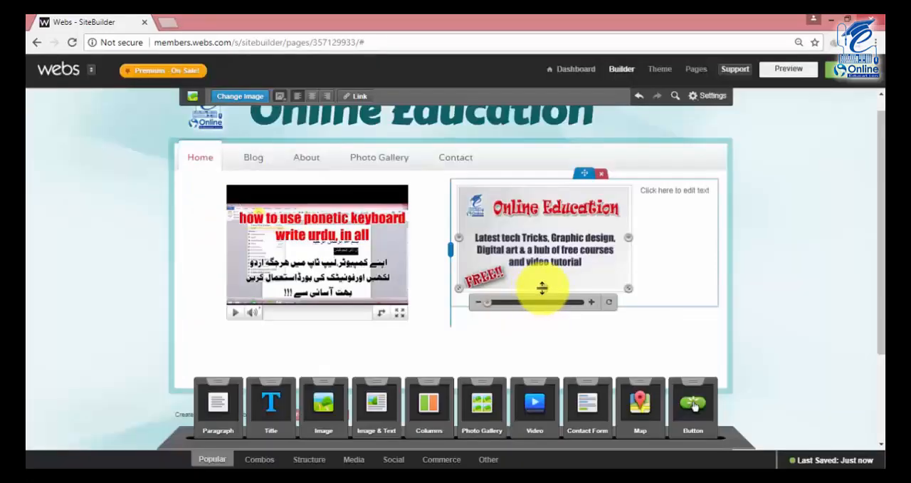
Stretch the image in the Home page's Image & Text module vertically to its maximum height.
left_click_drag(542, 287, 542, 371)
scroll(554, 257, "down", 2)
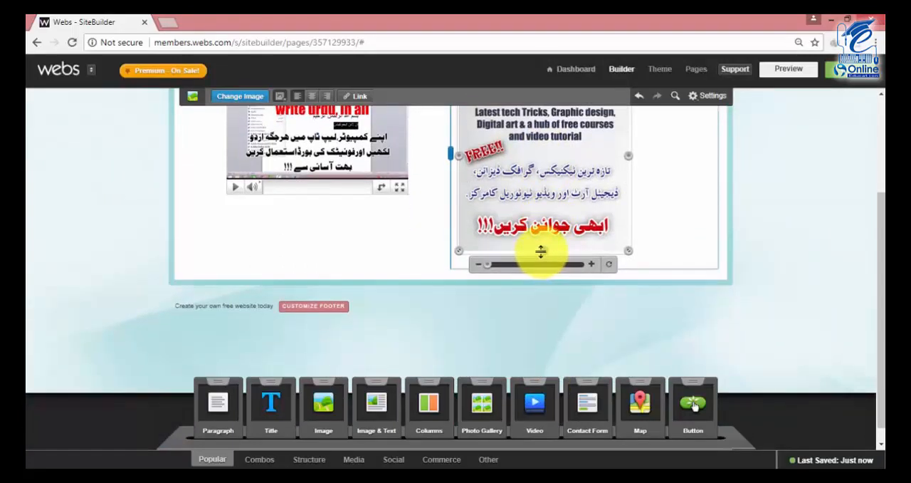
left_click_drag(541, 250, 541, 329)
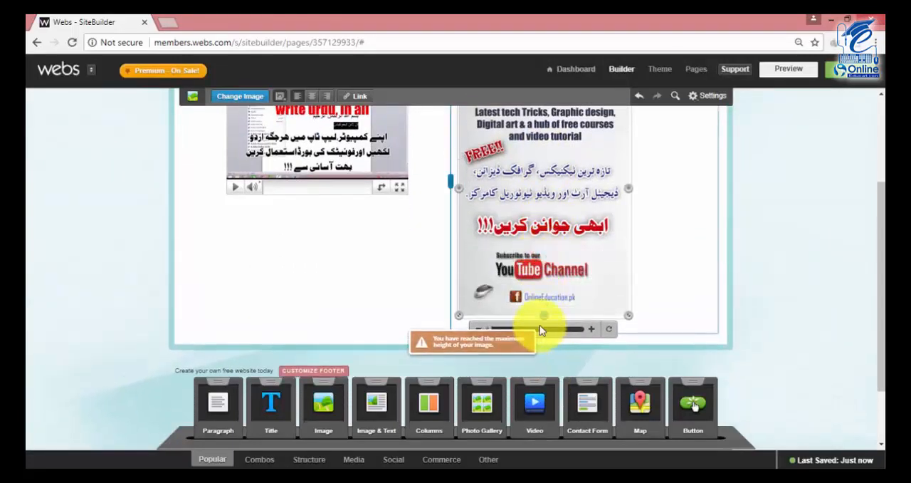
scroll(546, 254, "up", 2)
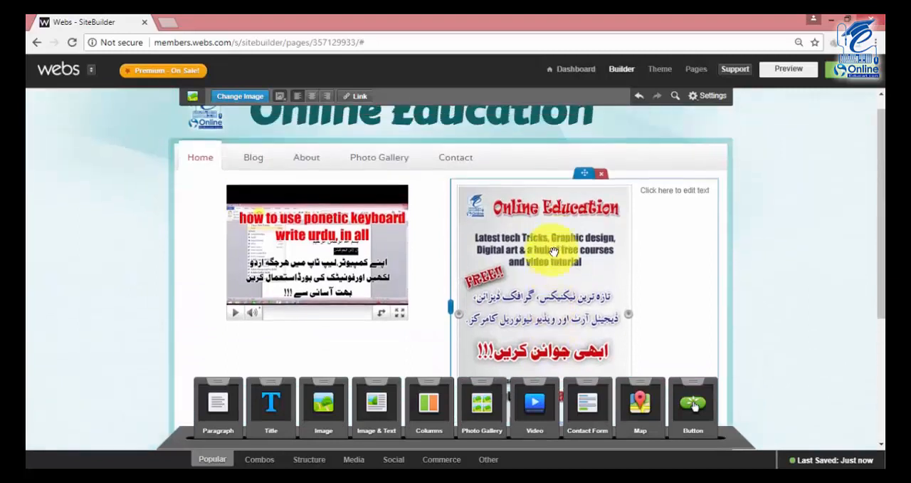
Examine the Home page layout around the enlarged image and its text placeholder.
left_click(665, 191)
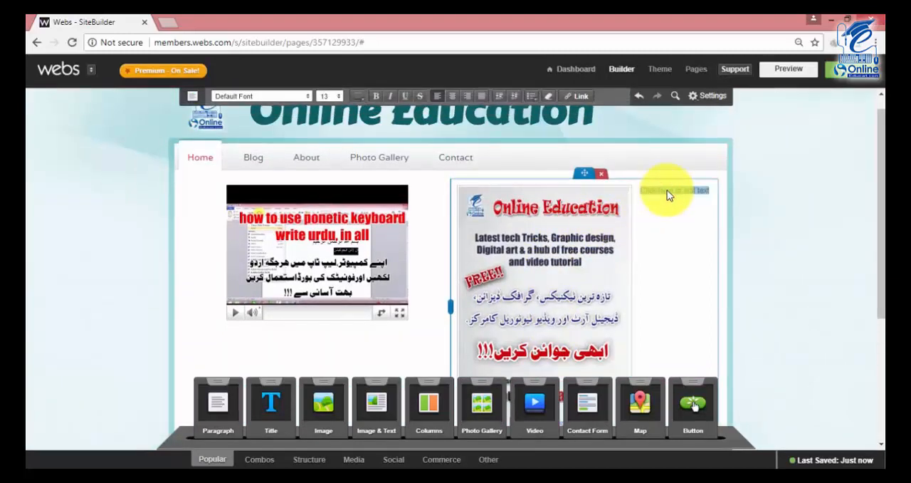
scroll(665, 193, "down", 2)
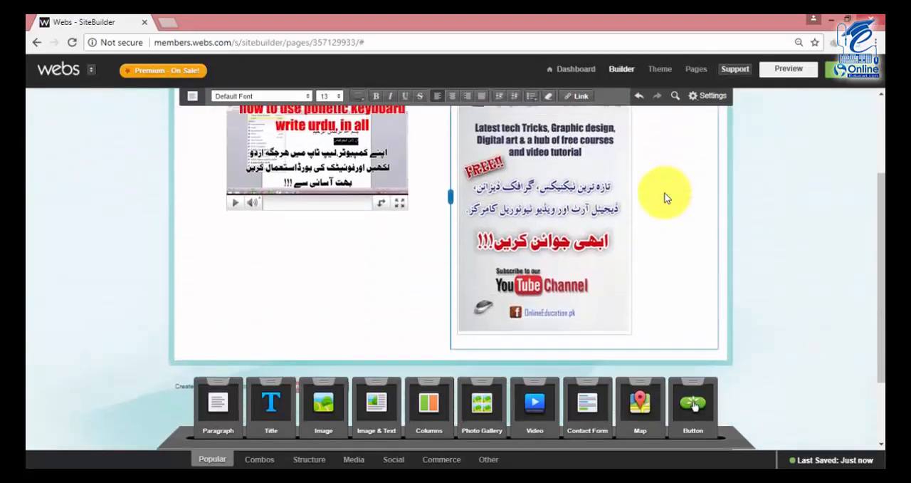
scroll(665, 194, "up", 2)
scroll(591, 235, "down", 1)
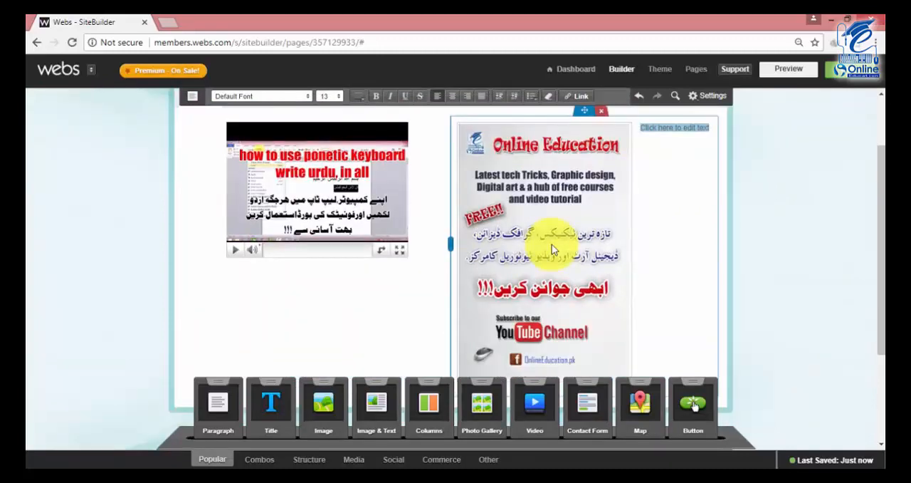
scroll(548, 249, "down", 2)
scroll(467, 242, "up", 3)
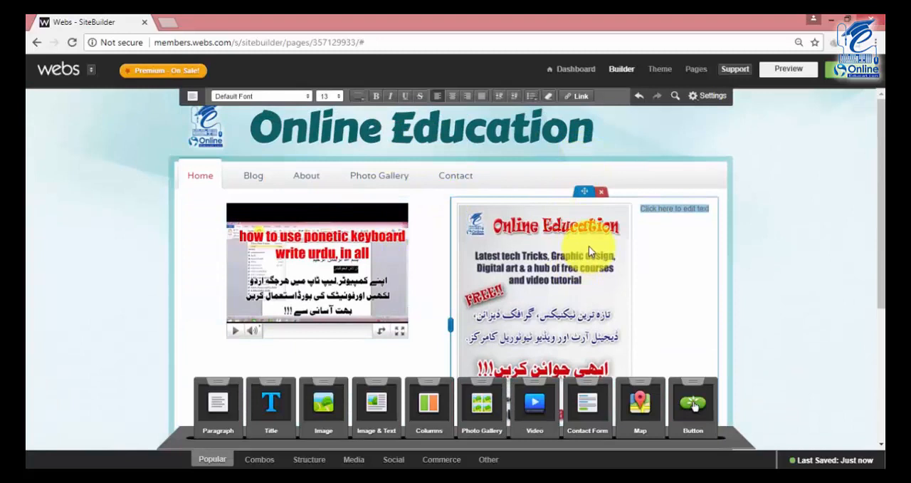
scroll(591, 245, "down", 2)
left_click(722, 246)
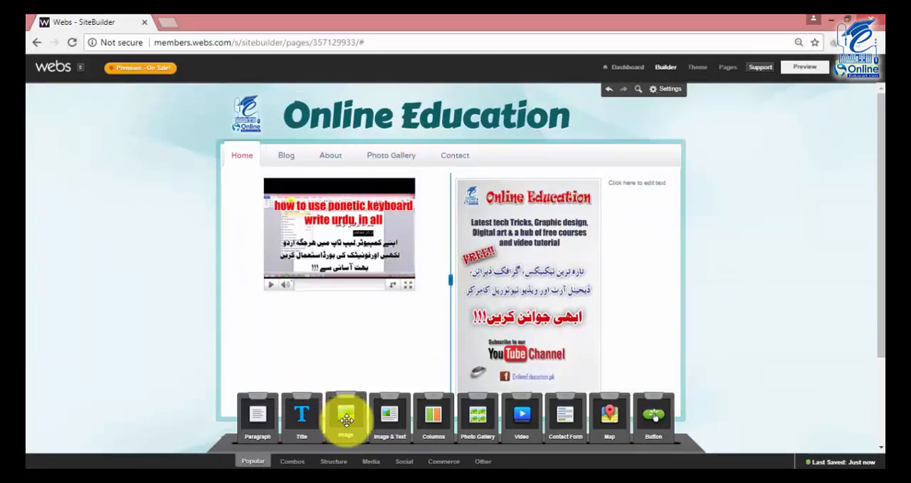
Add an Image module below the video on the Home page and delete it again.
left_click_drag(346, 420, 315, 367)
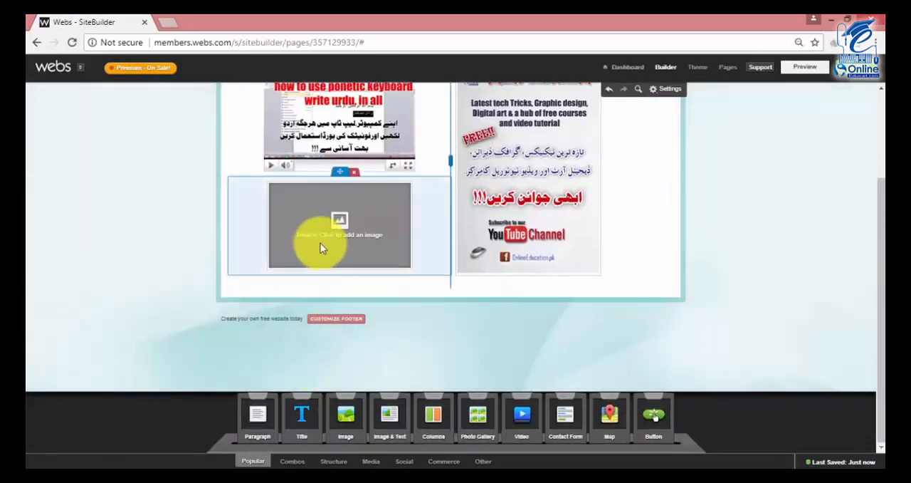
left_click(354, 174)
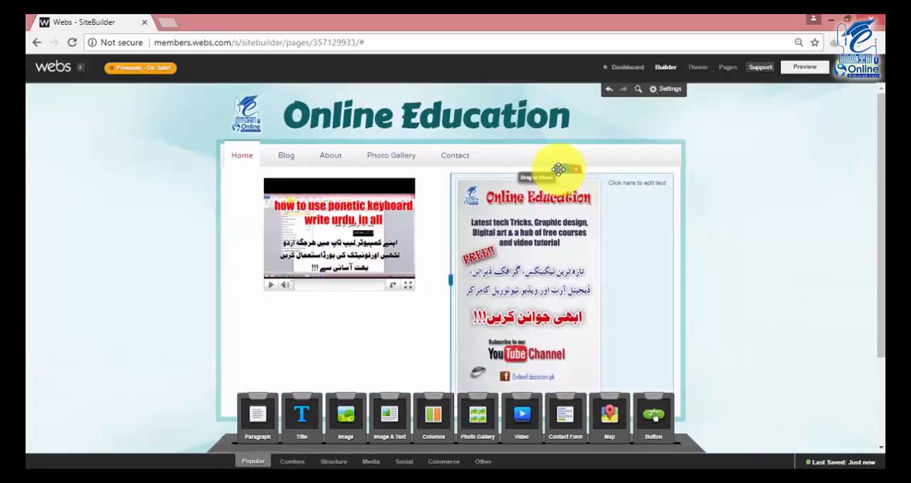
Try to move the Image & Text module out of its column beside the video and undo the layout change.
mouse_move(559, 169)
left_mouse_down()
mouse_move(534, 171)
mouse_move(552, 184)
left_mouse_up()
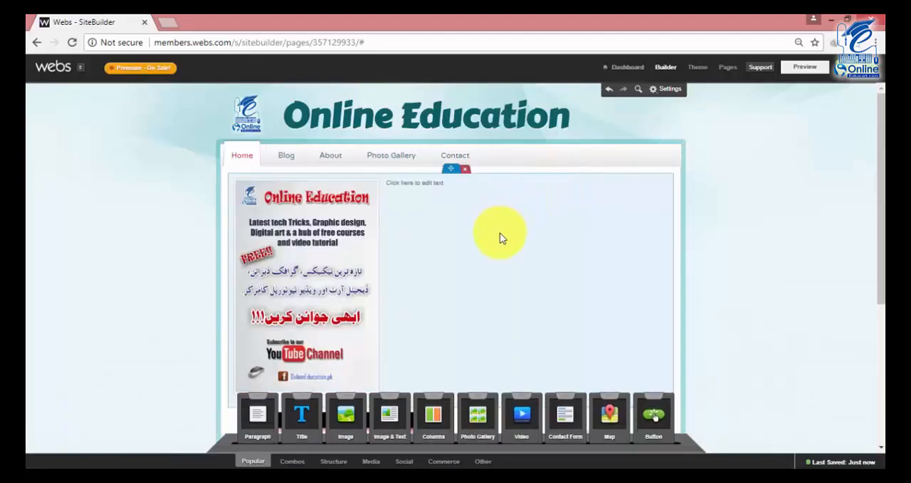
scroll(498, 247, "down", 3)
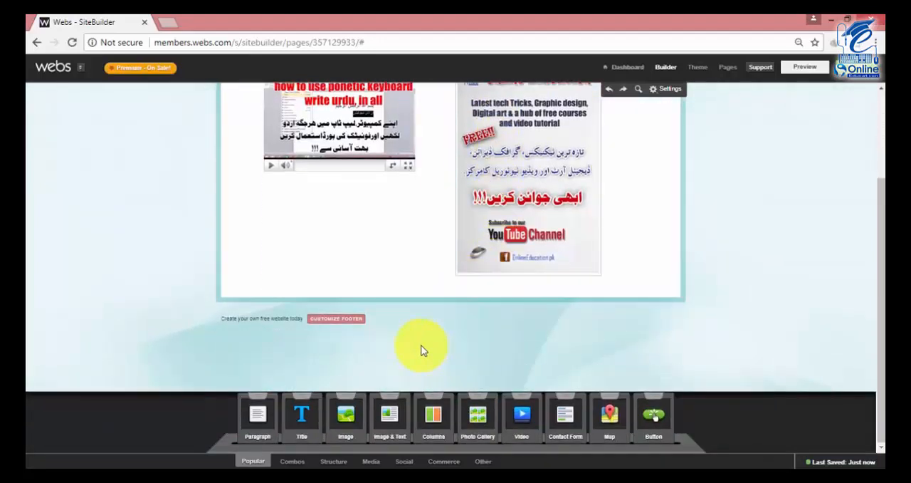
scroll(423, 350, "up", 1)
scroll(423, 350, "down", 1)
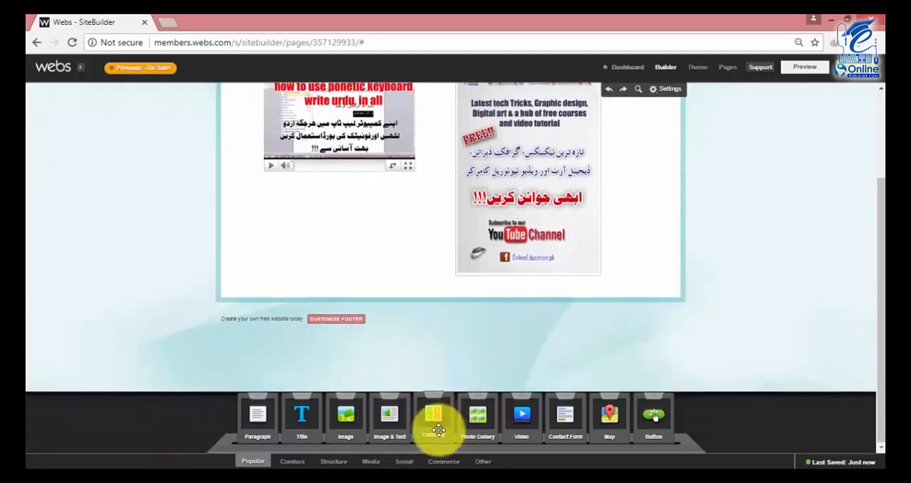
Try Columns and Photo Gallery modules below the video, open the gallery's photo manager, and delete the gallery.
left_click_drag(439, 427, 325, 245)
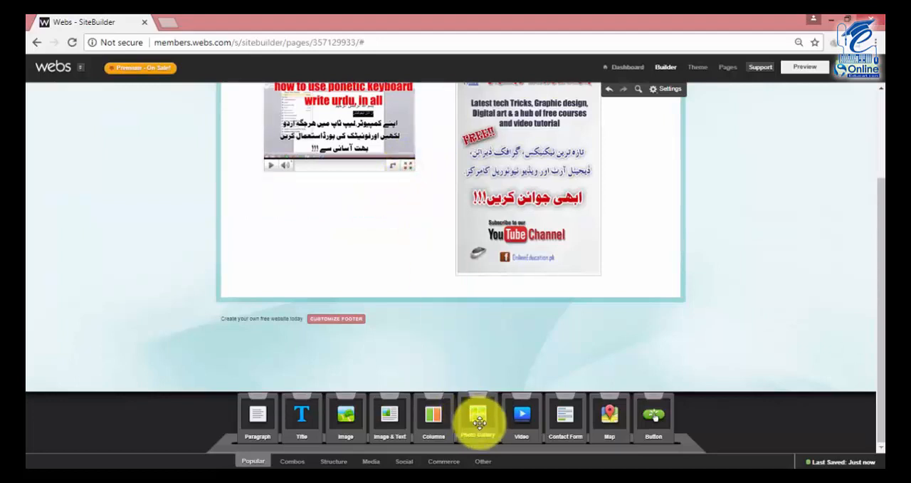
left_click_drag(478, 427, 346, 247)
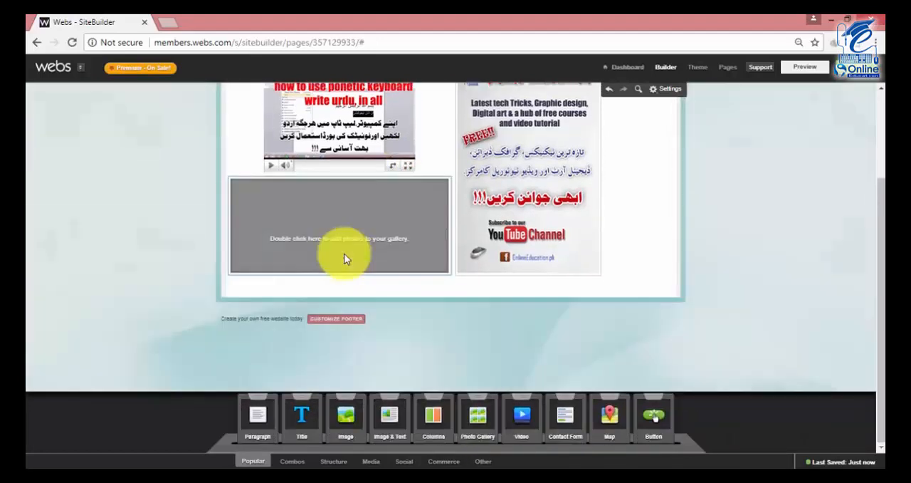
double_click(334, 235)
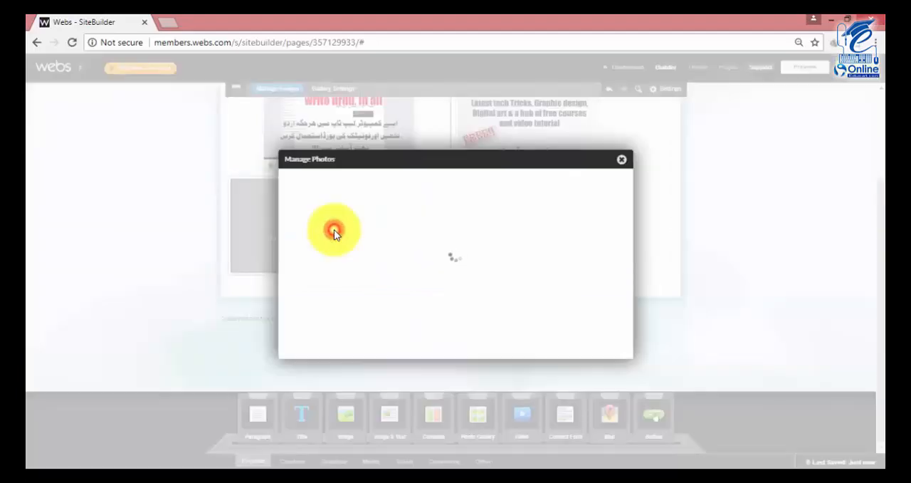
left_click(622, 163)
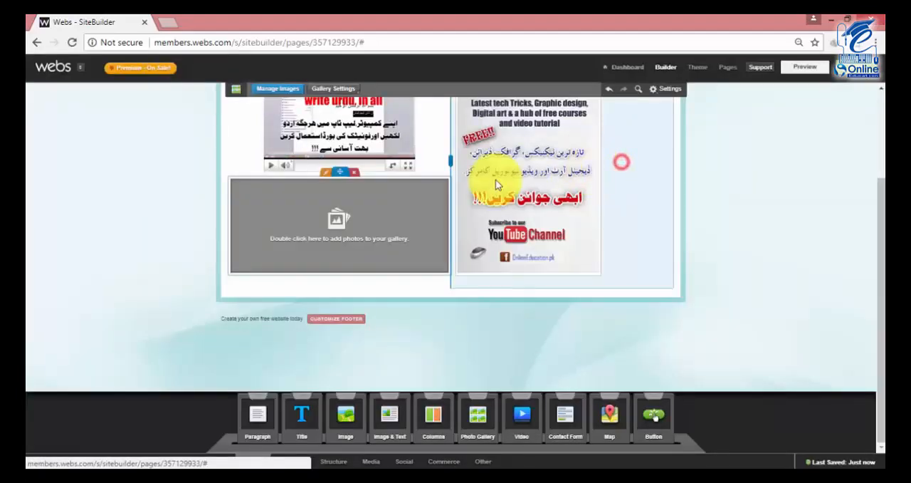
left_click(354, 174)
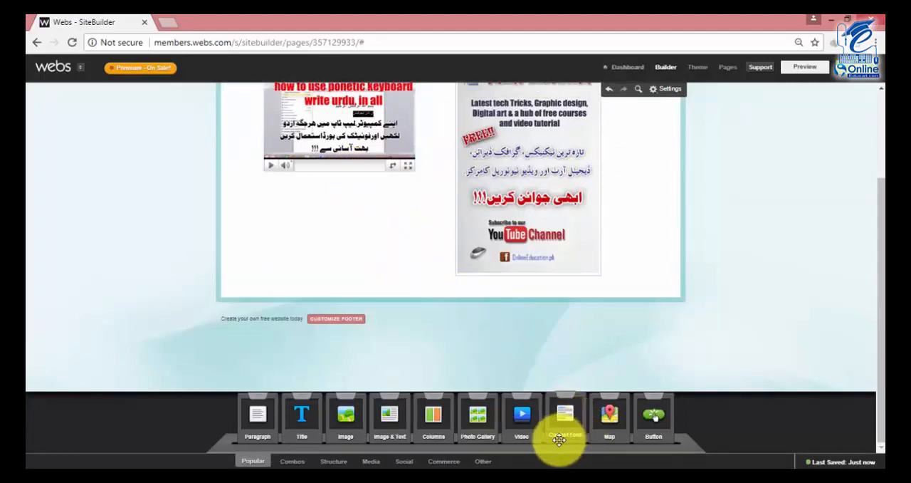
Add a Contact Form module below the video on the Home page and select it.
left_click_drag(560, 439, 345, 249)
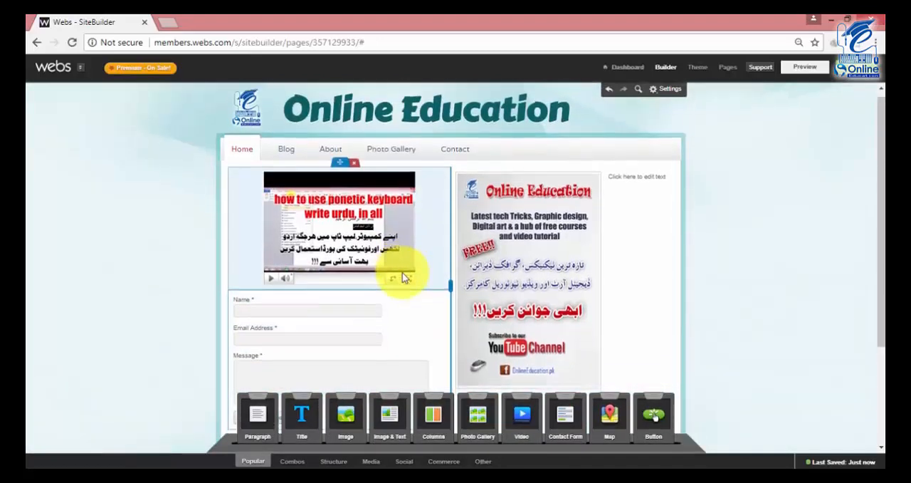
scroll(356, 270, "down", 1)
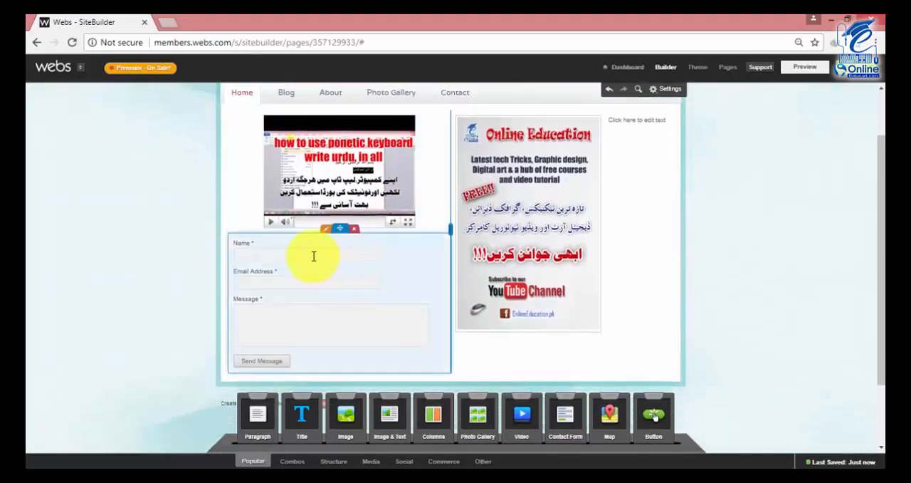
left_click(312, 336)
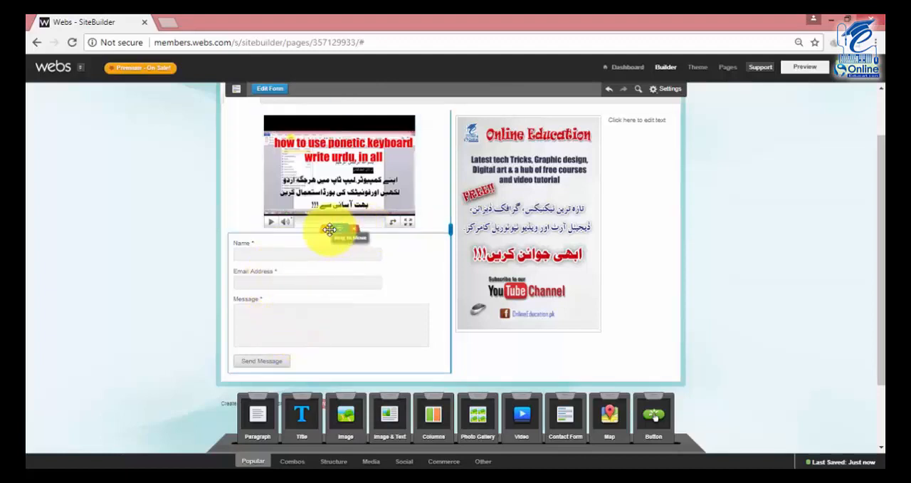
scroll(372, 252, "up", 1)
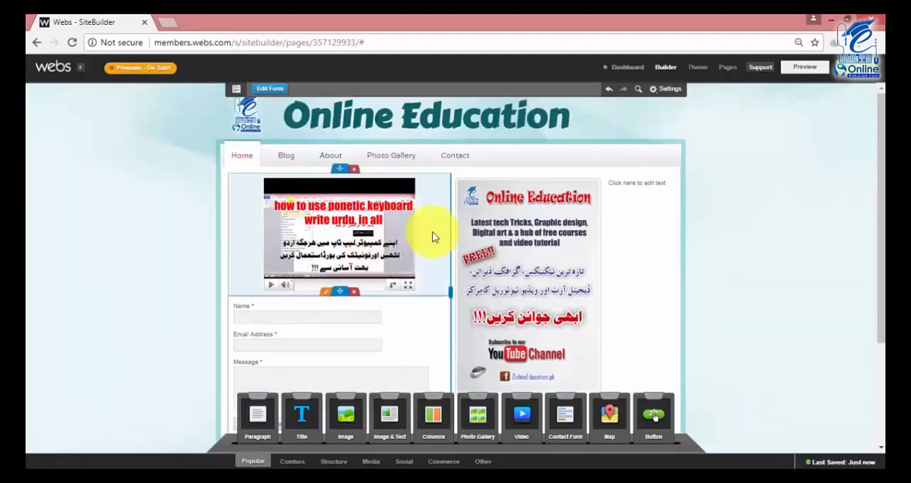
Add a Map module to the Contact page's sidebar, delete it, and return to the Home page.
left_click(448, 161)
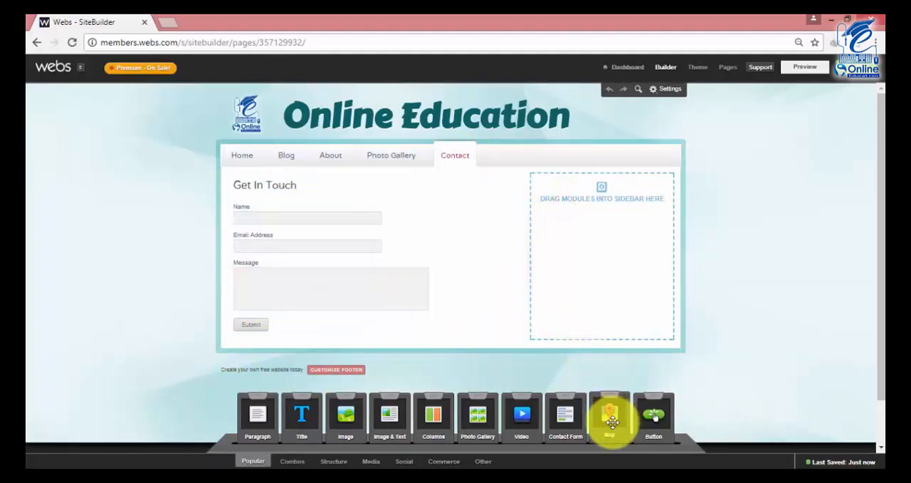
left_click_drag(610, 421, 593, 256)
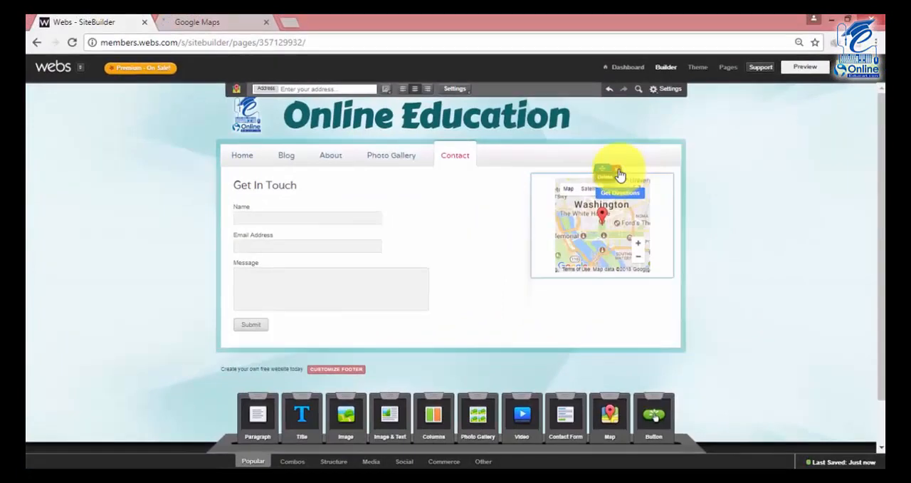
left_click(618, 173)
left_click(242, 155)
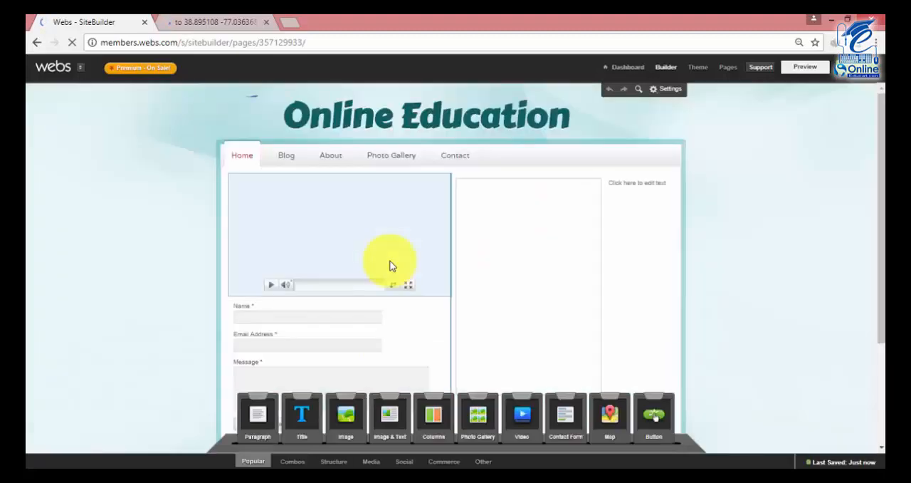
Delete the Contact Form module below the video on the Home page.
scroll(435, 278, "down", 2)
scroll(437, 276, "down", 1)
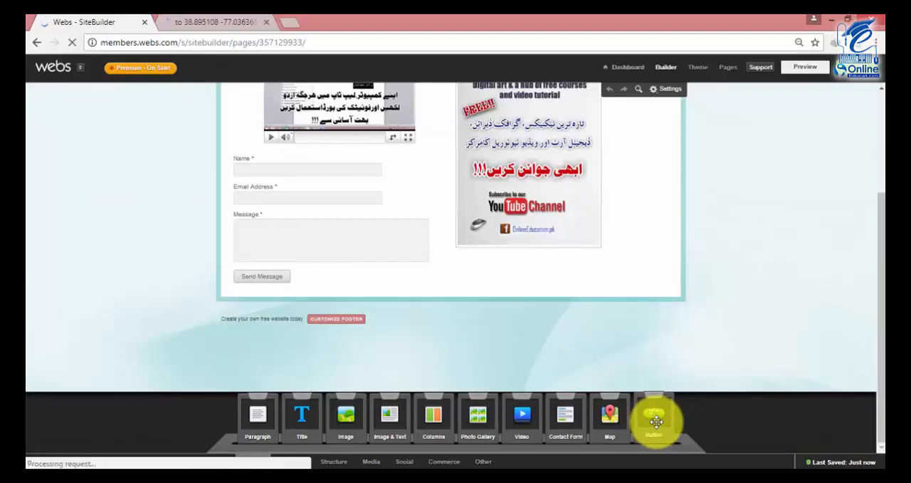
mouse_move(655, 422)
left_mouse_down()
mouse_move(620, 367)
mouse_move(392, 198)
mouse_move(594, 415)
mouse_move(636, 381)
mouse_move(647, 426)
left_mouse_up()
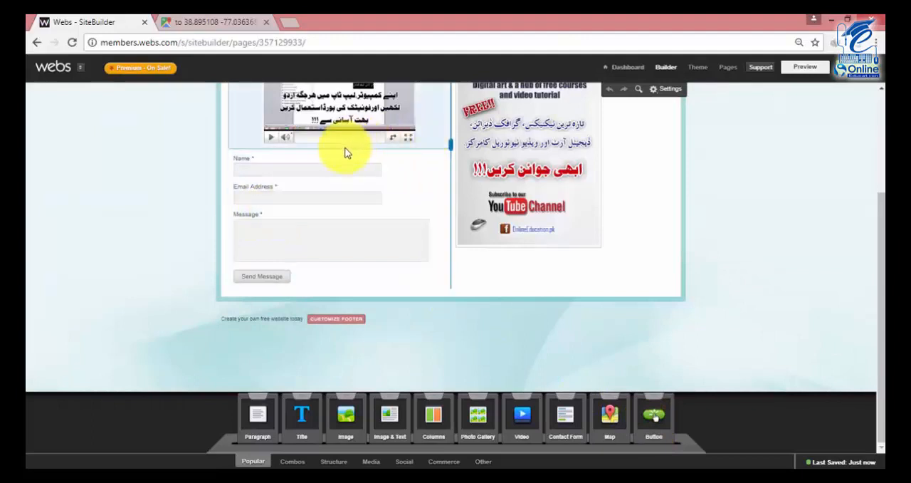
left_click(356, 149)
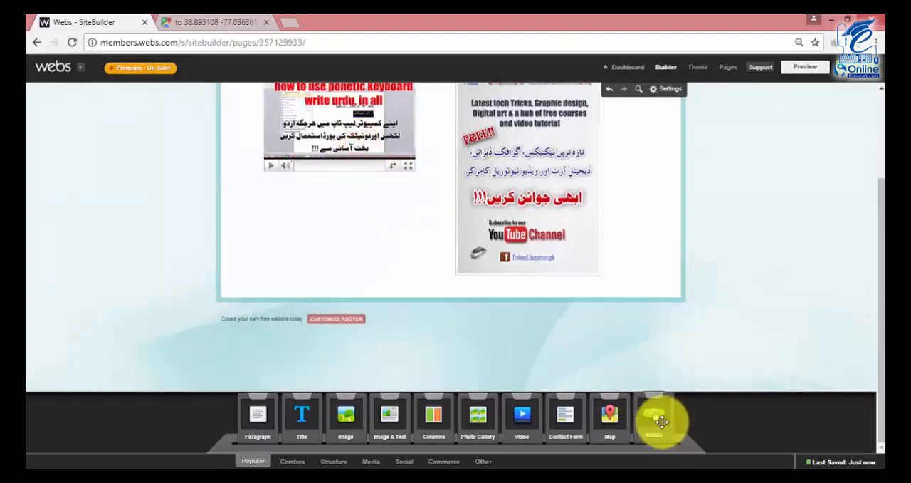
Add a Button module below the video on the Home page and open its label for editing.
left_click_drag(662, 421, 321, 246)
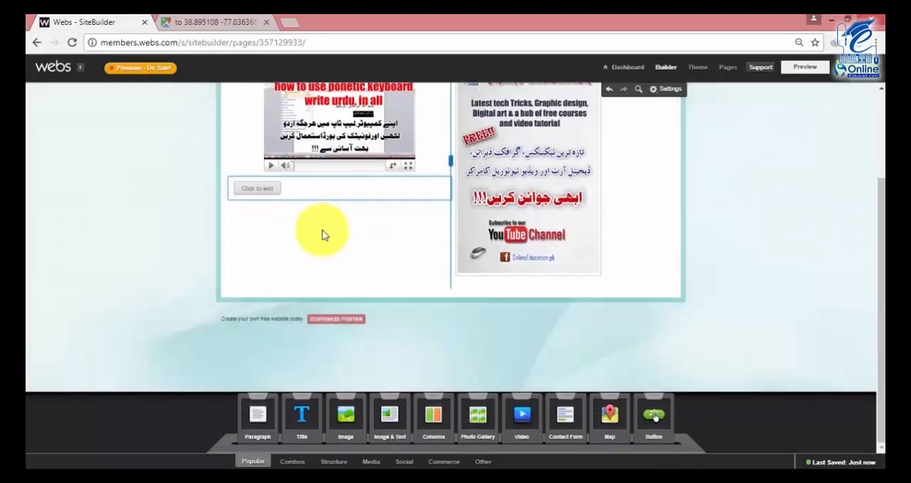
left_click(263, 190)
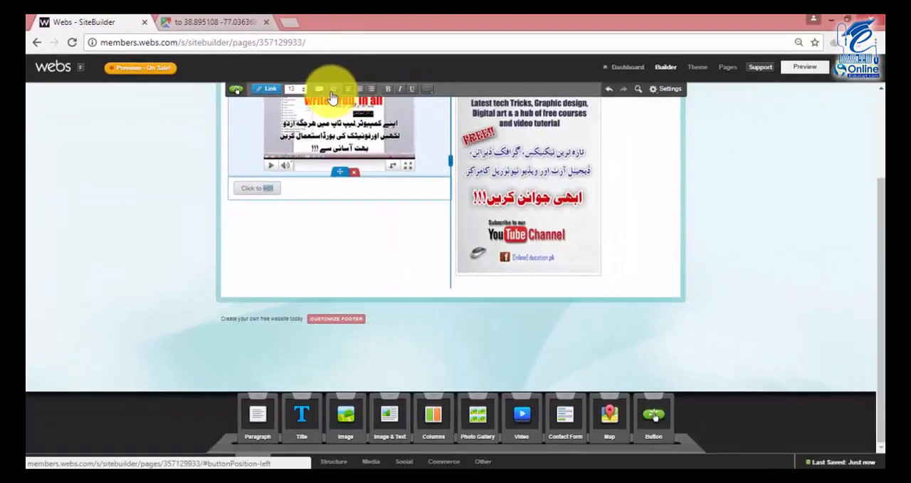
Try a red button color on the new button below the video.
left_click(345, 96)
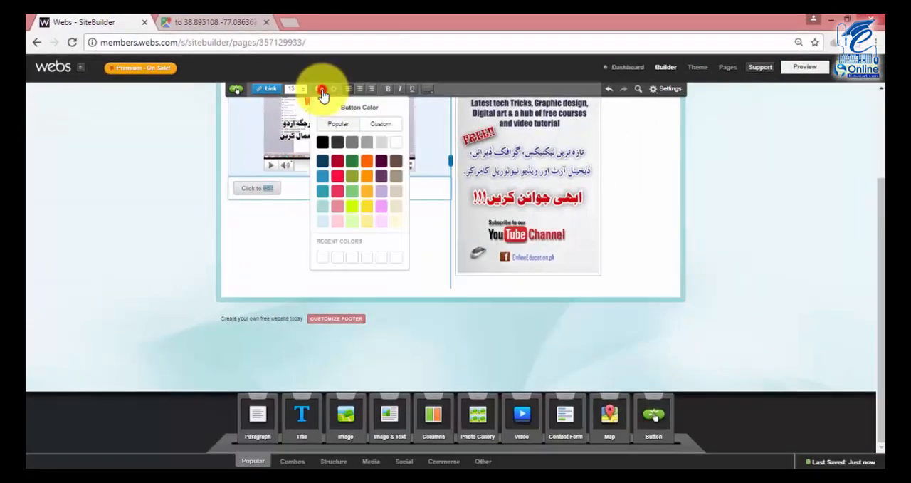
left_click(338, 181)
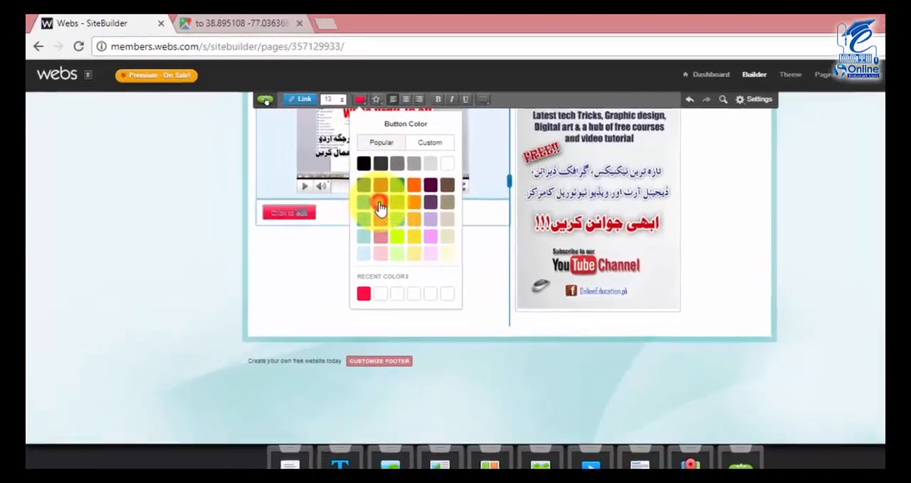
double_click(270, 189)
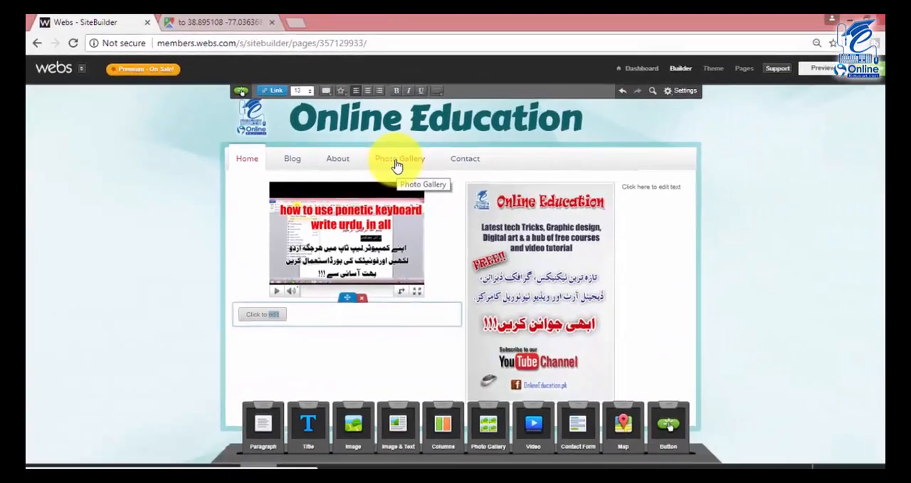
scroll(395, 167, "down", 2)
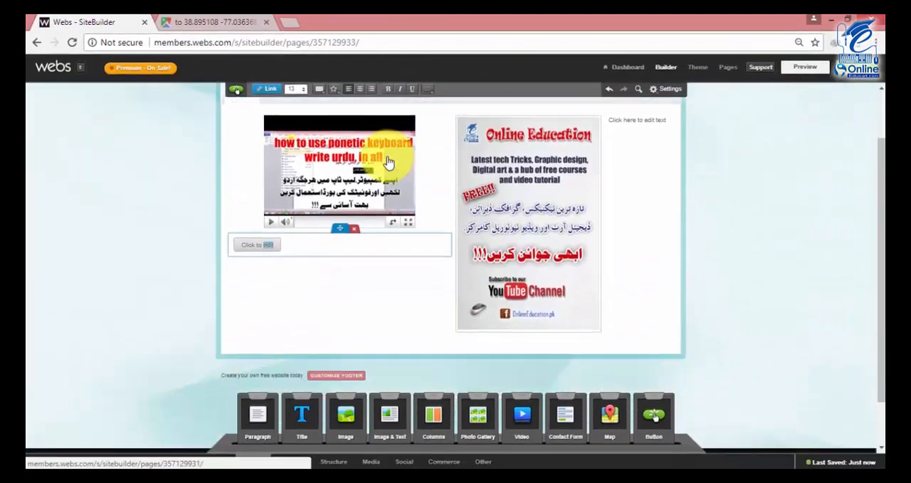
scroll(395, 175, "up", 3)
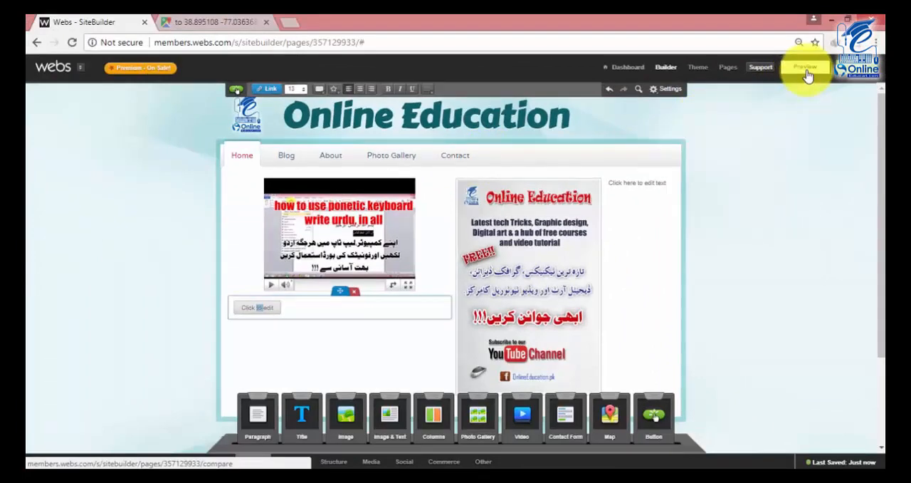
Open a preview of the website and look over the Home page layout in the builder down to the footer.
left_click(807, 74)
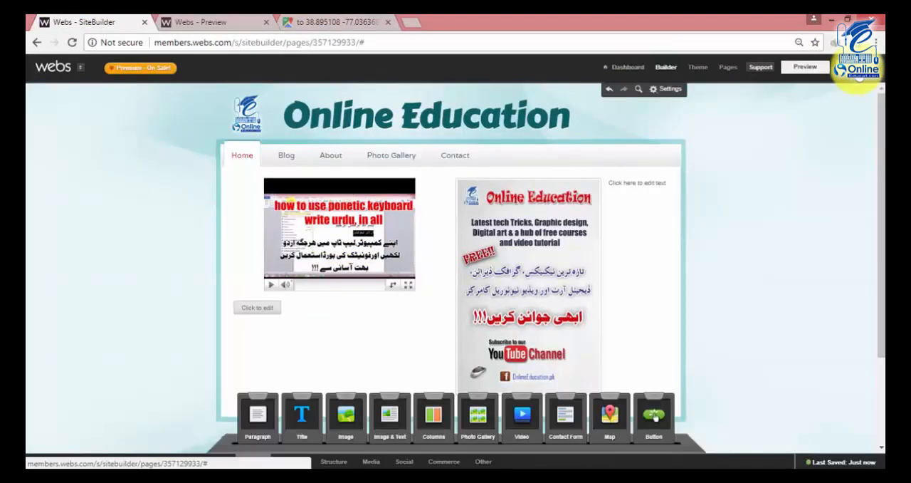
scroll(722, 203, "down", 3)
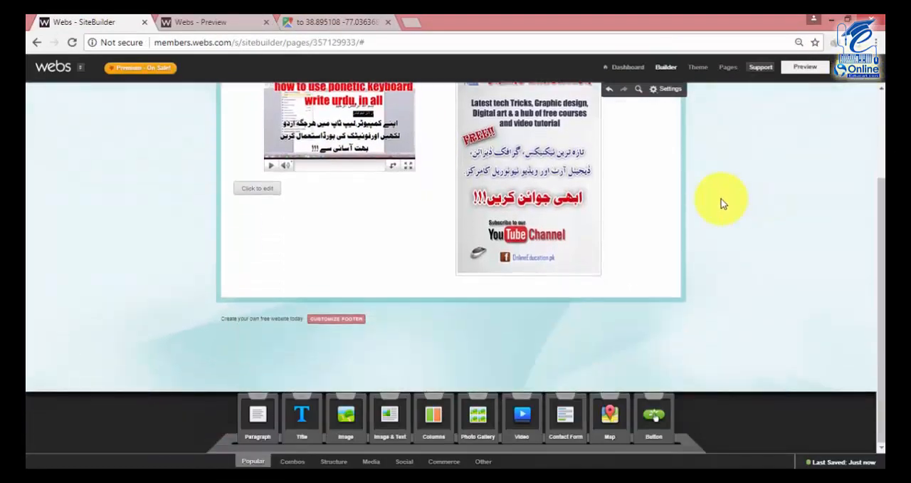
scroll(721, 197, "up", 3)
Publish the website, choosing the audio challenge for the human check and submitting the verification code.
left_click(859, 68)
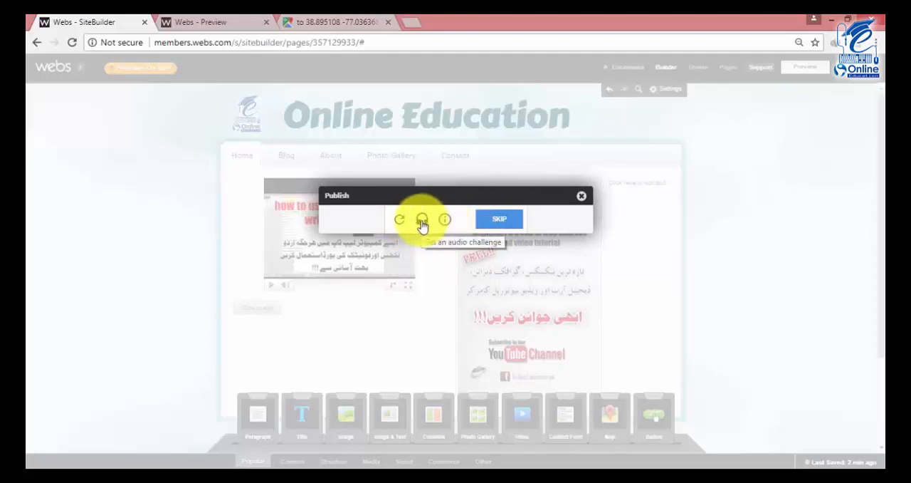
left_click(423, 221)
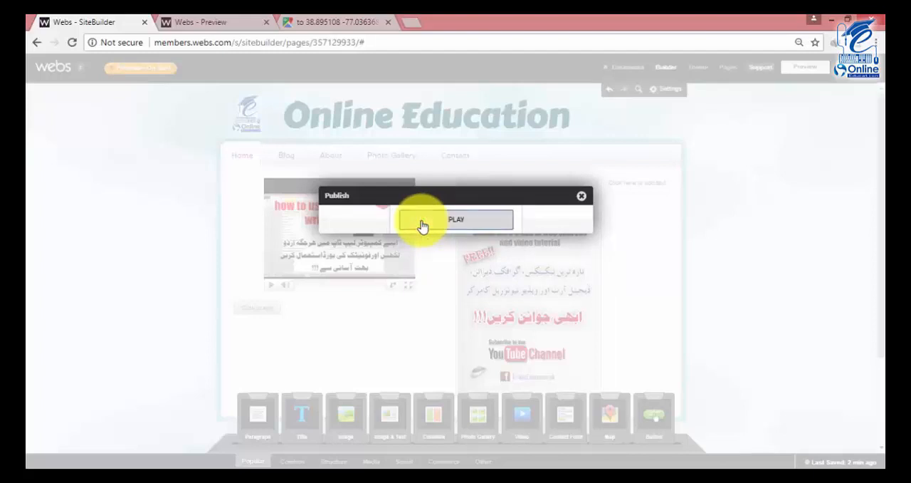
left_click(432, 222)
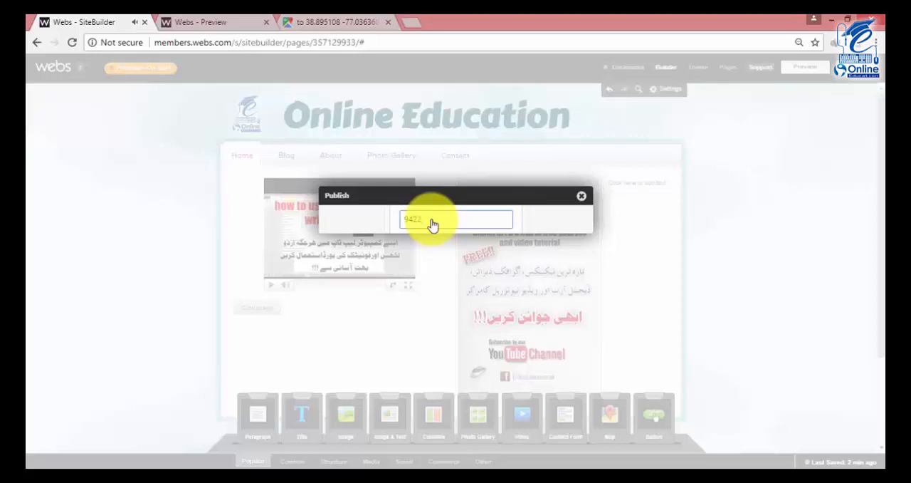
key("Return")
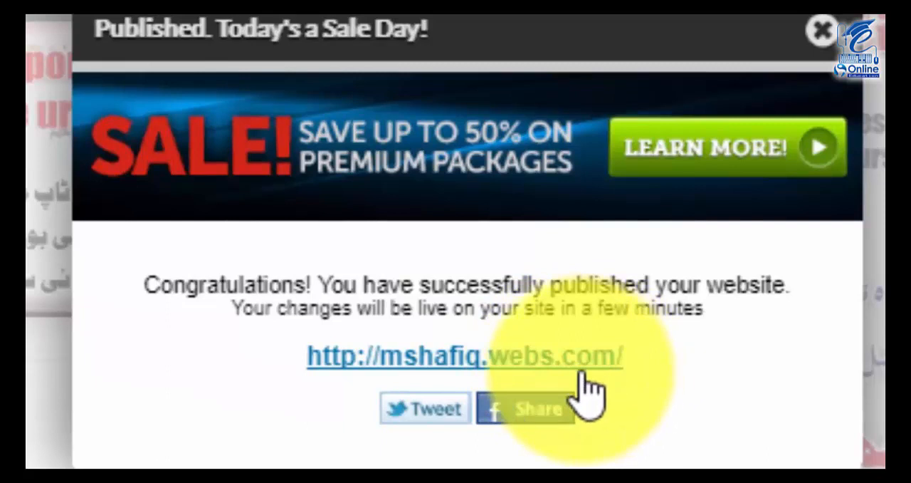
Open the published website from its link, select its web address, and examine the live Home page down to the end.
left_click(495, 347)
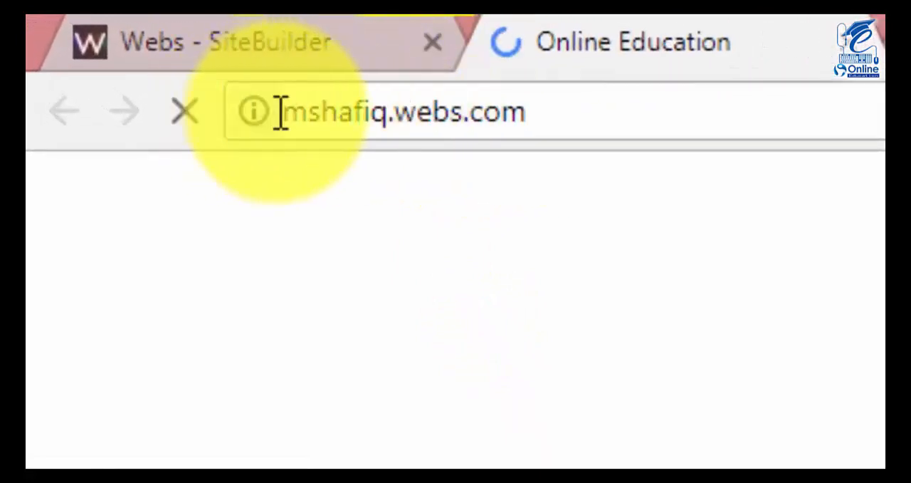
left_click_drag(604, 127, 336, 226)
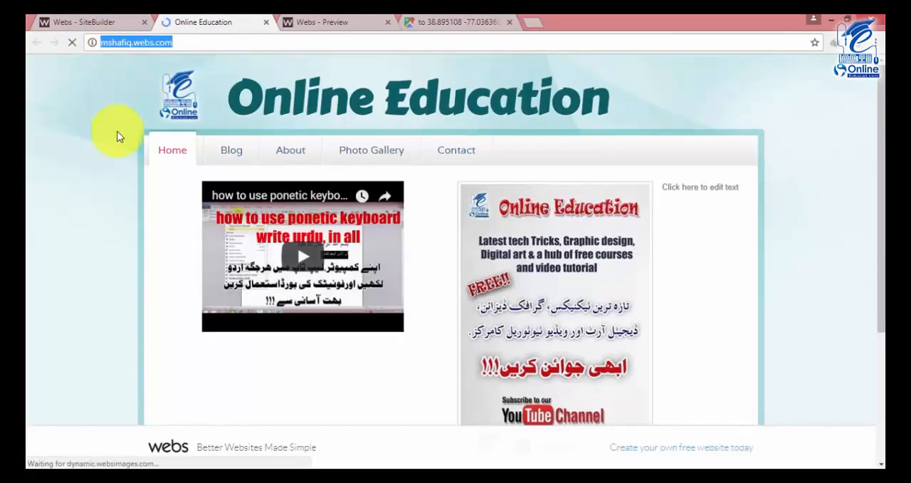
scroll(119, 135, "down", 3)
scroll(119, 140, "up", 3)
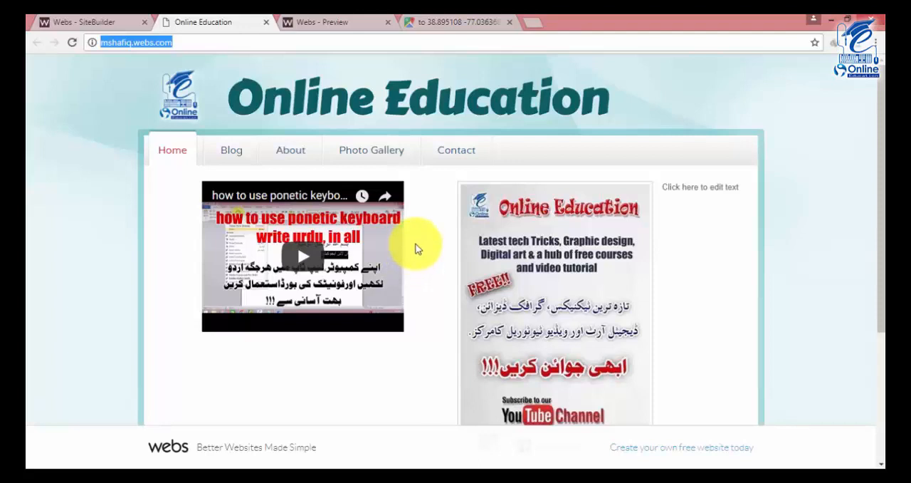
scroll(417, 247, "down", 3)
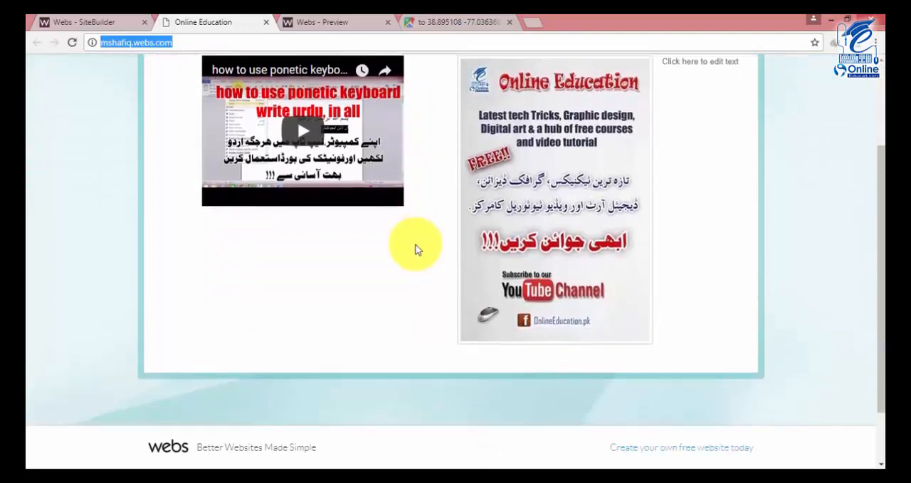
scroll(398, 263, "up", 3)
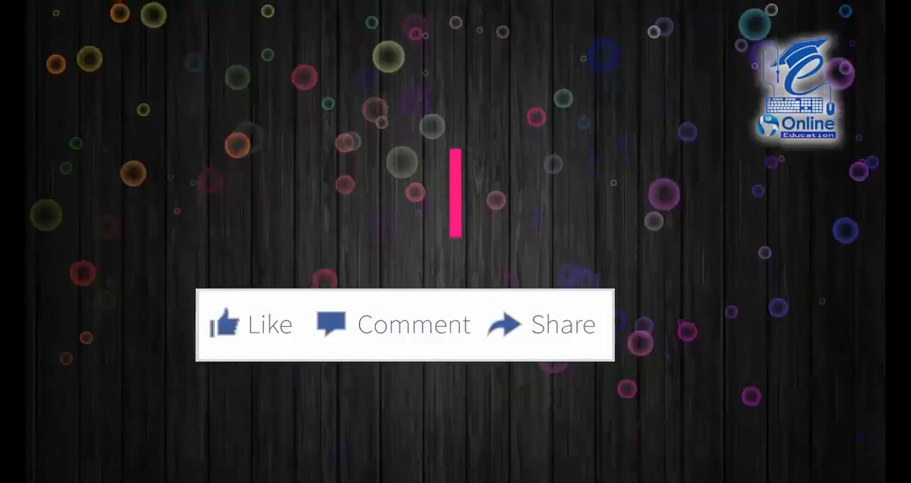